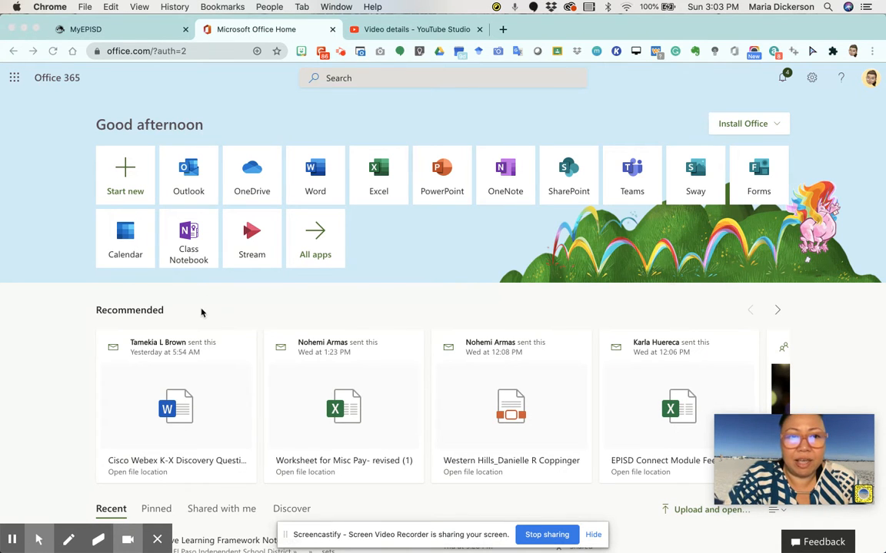
Step: Launch the Class Notebook app from the Office 365 home page tiles
{"action": "scroll", "coordinate": [209, 288], "scroll_direction": "up", "scroll_amount": 5}
{"action": "scroll", "coordinate": [195, 272], "scroll_direction": "up", "scroll_amount": 2}
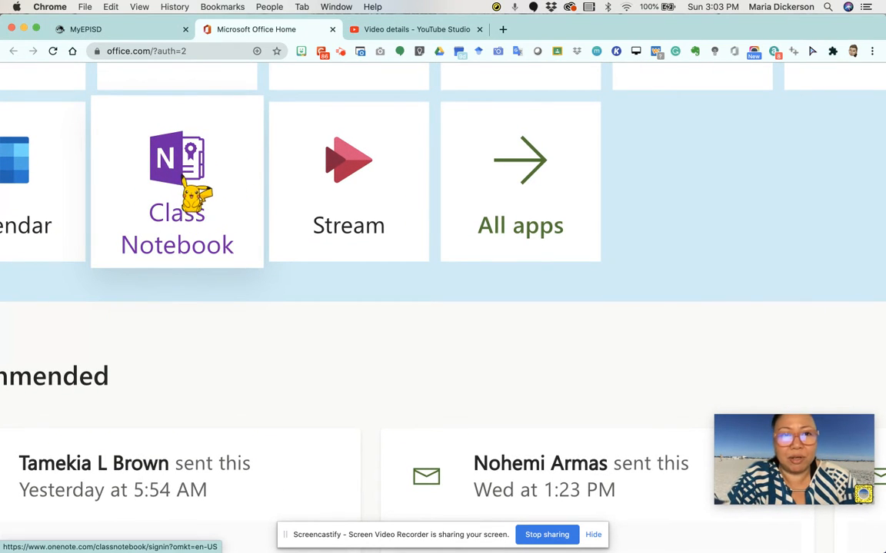
{"action": "scroll", "coordinate": [192, 196], "scroll_direction": "down", "scroll_amount": 7}
{"action": "left_click", "coordinate": [181, 181]}
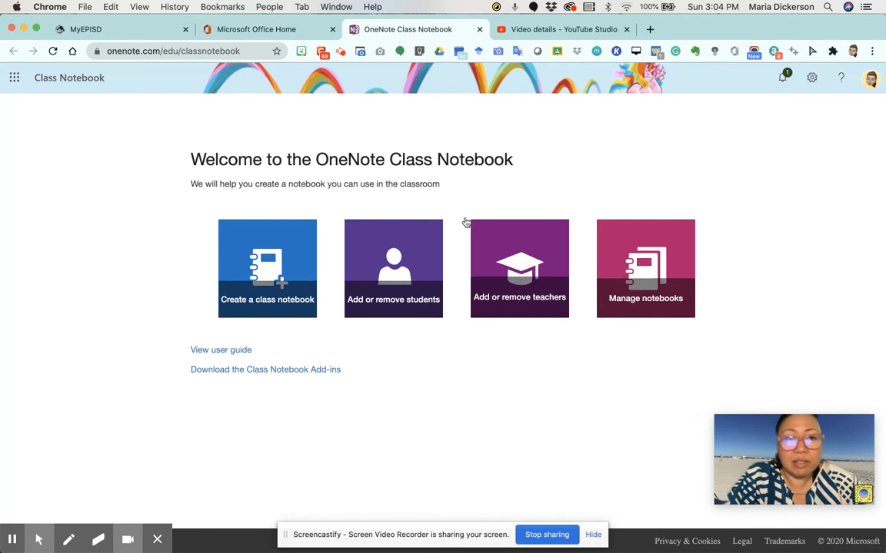
Step: Begin a new class notebook named '6th Grade Mathematics Class 1st Period'
{"action": "left_click", "coordinate": [268, 313]}
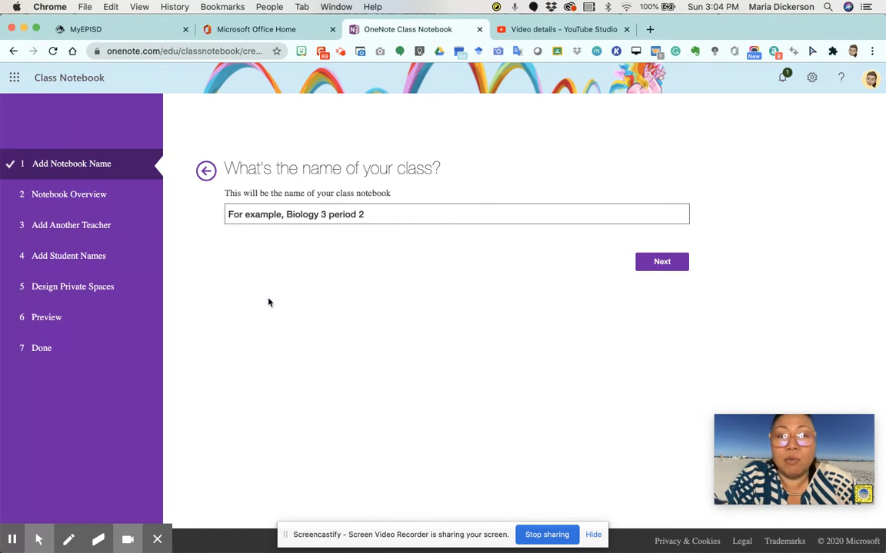
{"action": "left_click", "coordinate": [273, 217]}
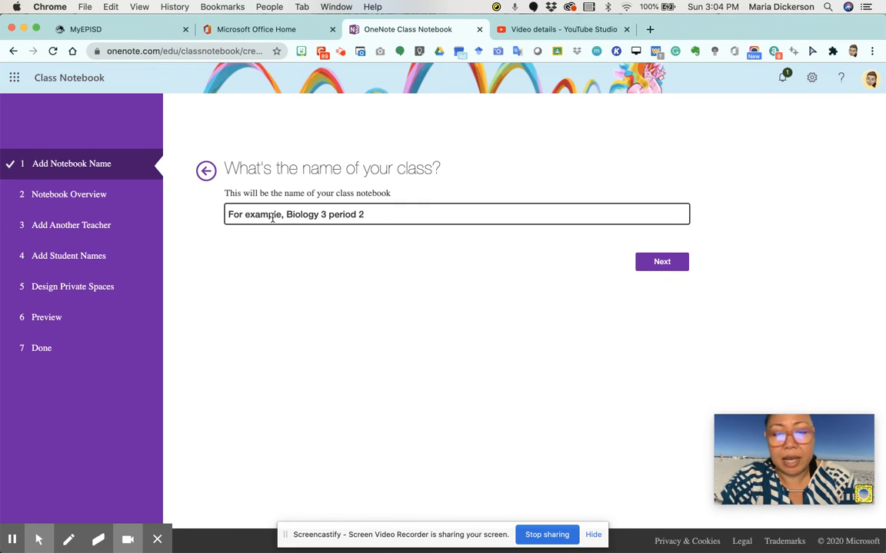
{"action": "type", "text": "6th Grade"}
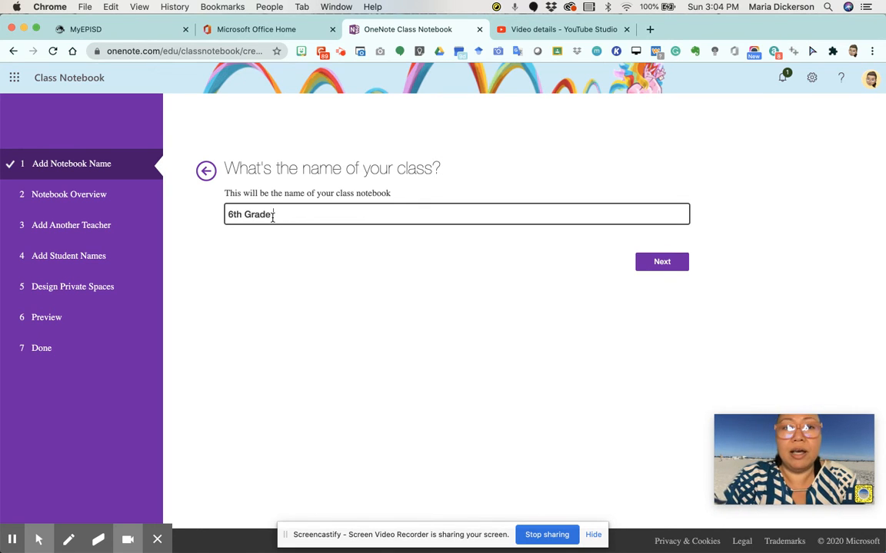
{"action": "type", "text": " Mathema"}
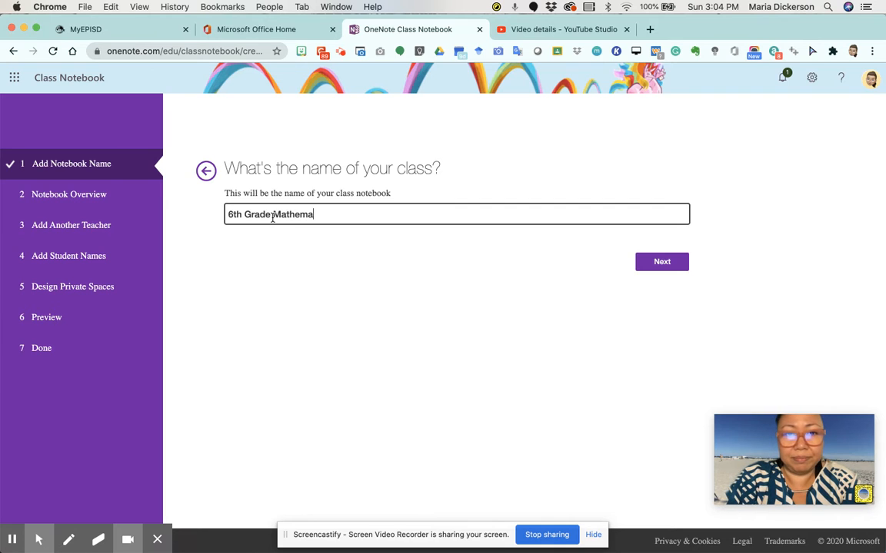
{"action": "type", "text": "tics Class"}
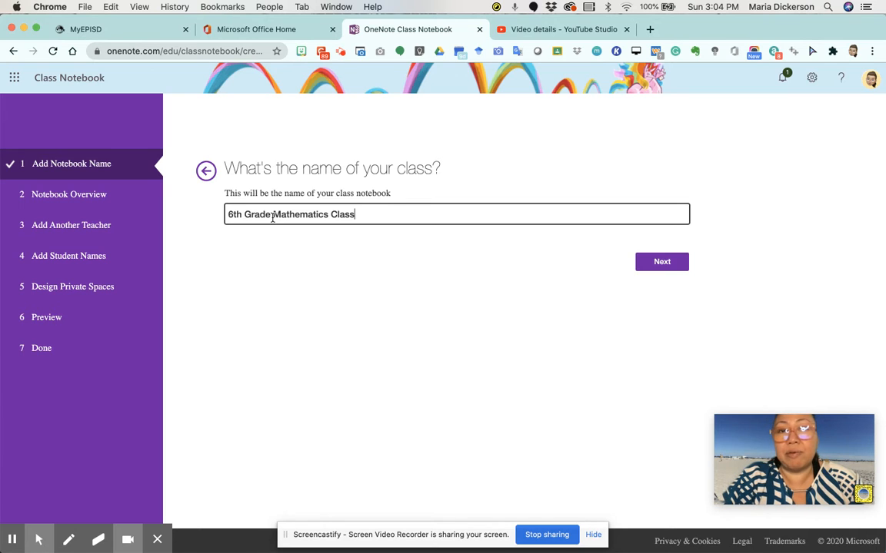
{"action": "type", "text": "1"}
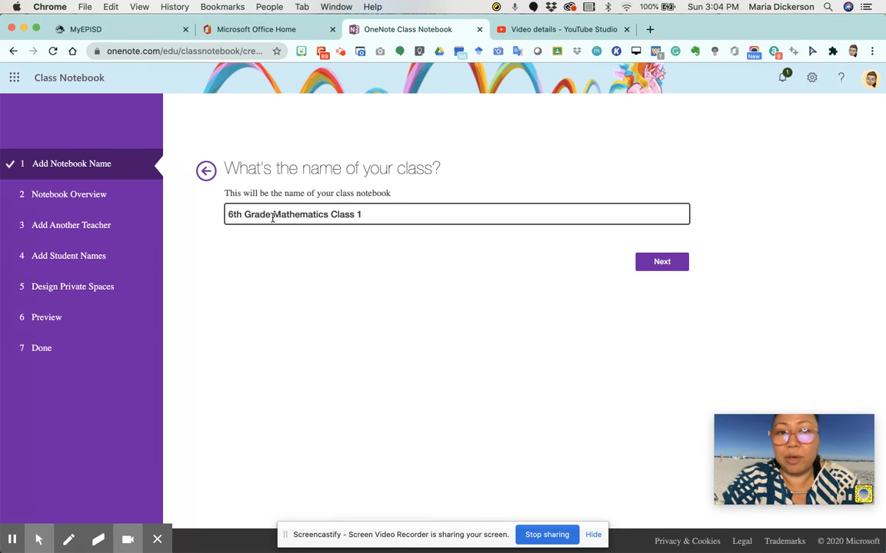
{"action": "type", "text": "st Period"}
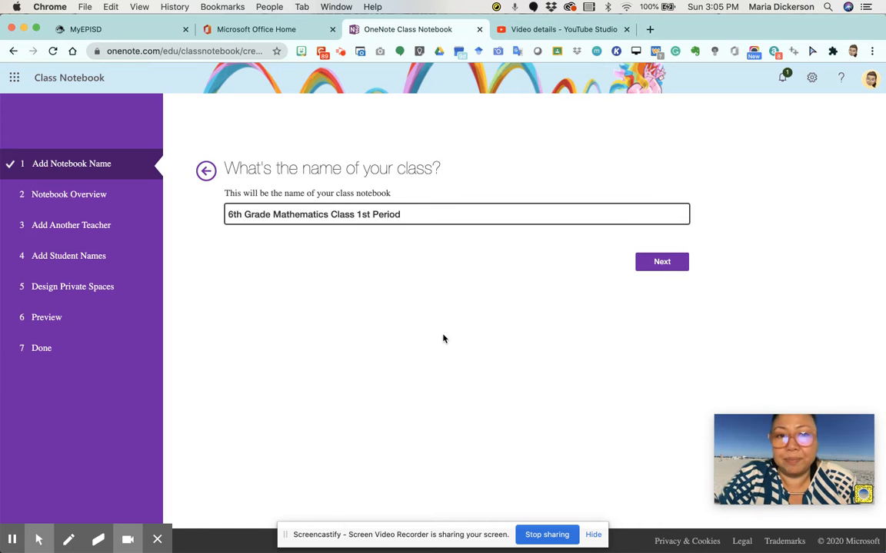
Step: Confirm the class name and move on to the Notebook Overview
{"action": "left_click", "coordinate": [657, 265]}
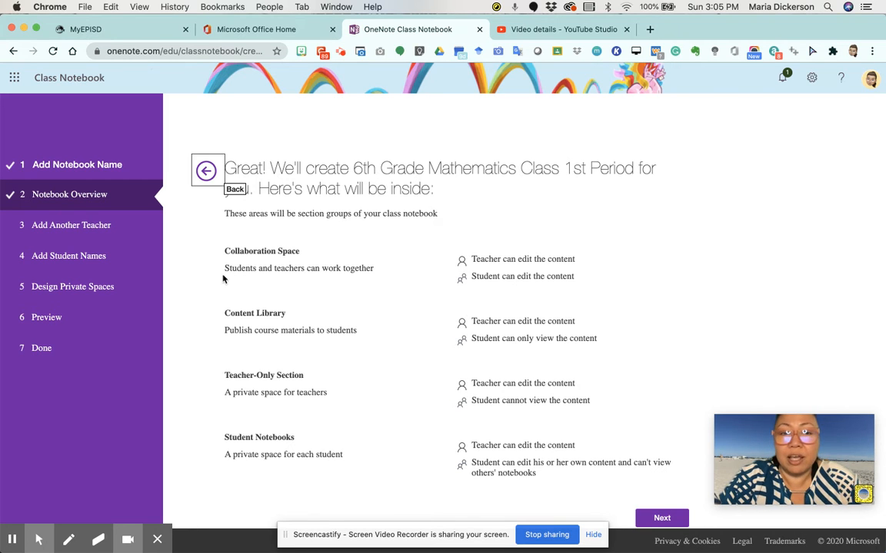
{"action": "scroll", "coordinate": [226, 281], "scroll_direction": "up", "scroll_amount": 5}
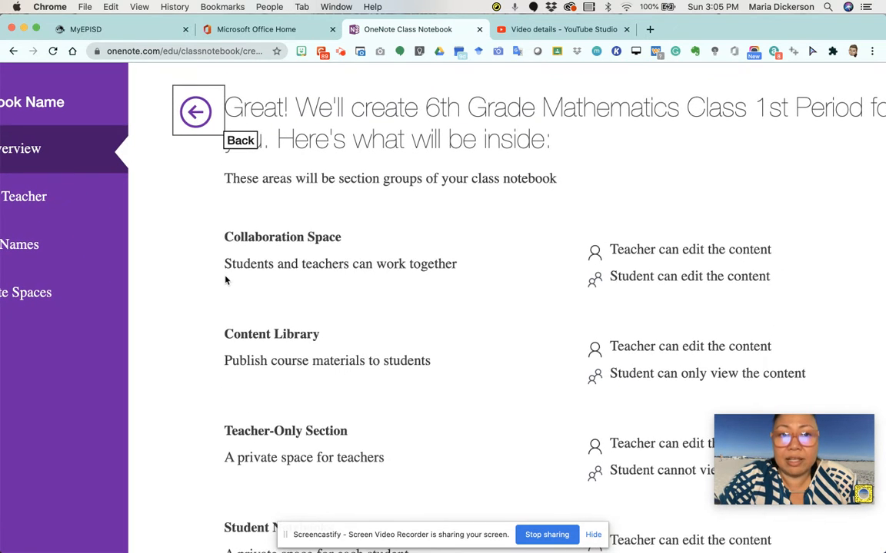
{"action": "scroll", "coordinate": [226, 281], "scroll_direction": "down", "scroll_amount": 1}
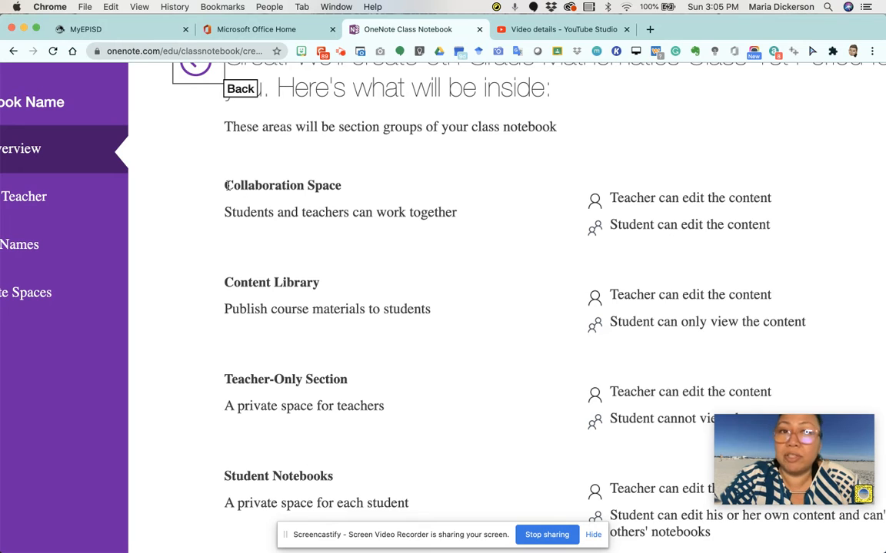
Step: Highlight the Collaboration Space and Content Library headings in the overview
{"action": "left_click_drag", "start_coordinate": [227, 185], "coordinate": [348, 187]}
{"action": "left_click", "coordinate": [371, 194]}
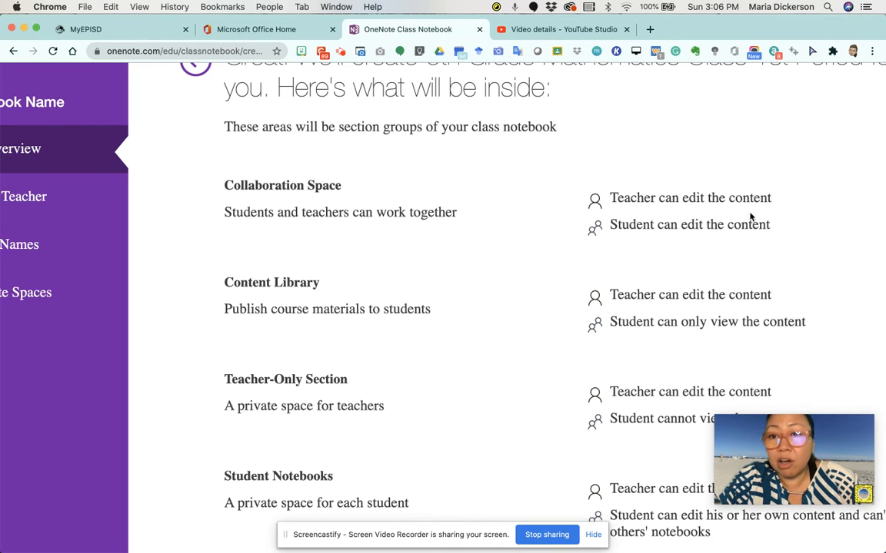
{"action": "scroll", "coordinate": [706, 243], "scroll_direction": "down", "scroll_amount": 5}
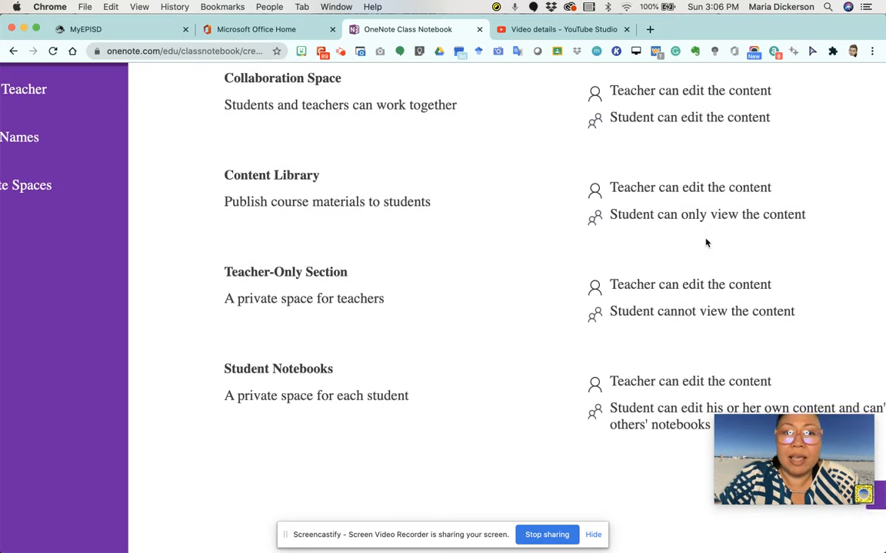
{"action": "left_click_drag", "start_coordinate": [222, 129], "coordinate": [322, 133]}
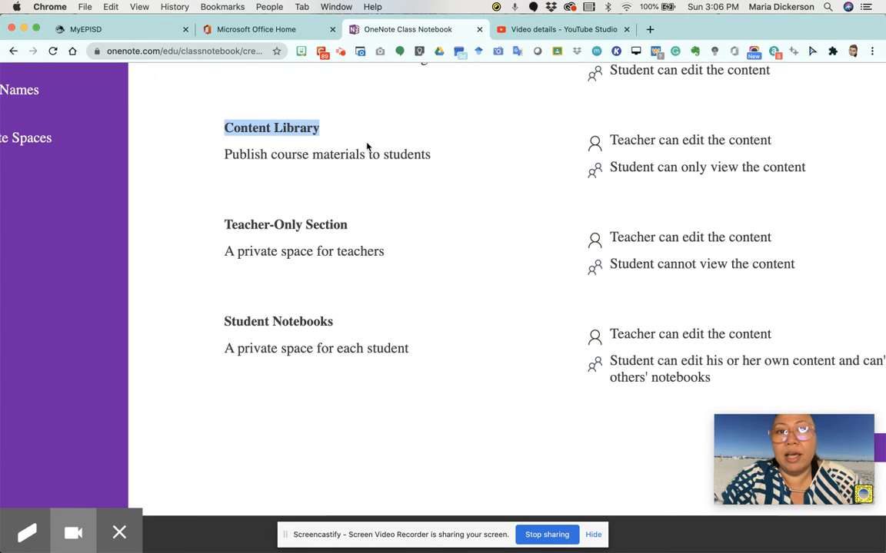
{"action": "left_click", "coordinate": [330, 132]}
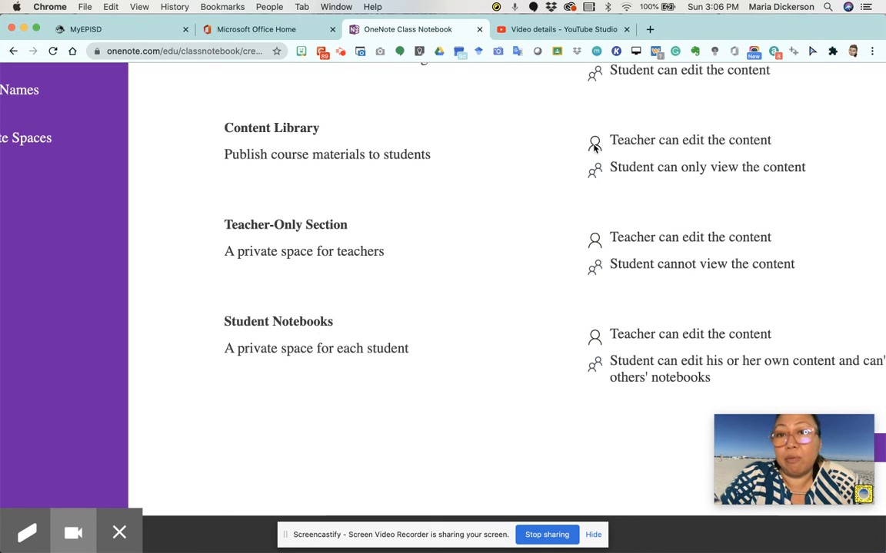
{"action": "left_click_drag", "start_coordinate": [611, 143], "coordinate": [788, 138]}
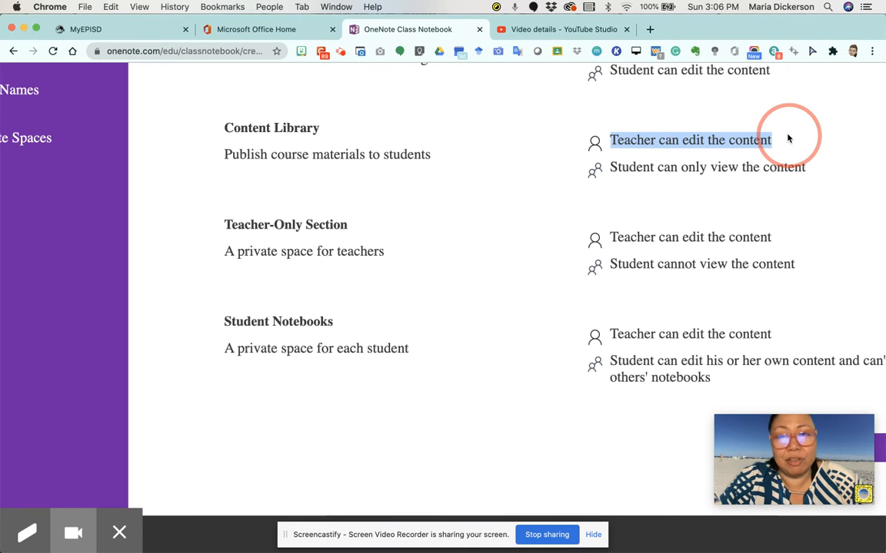
{"action": "left_click", "coordinate": [633, 169]}
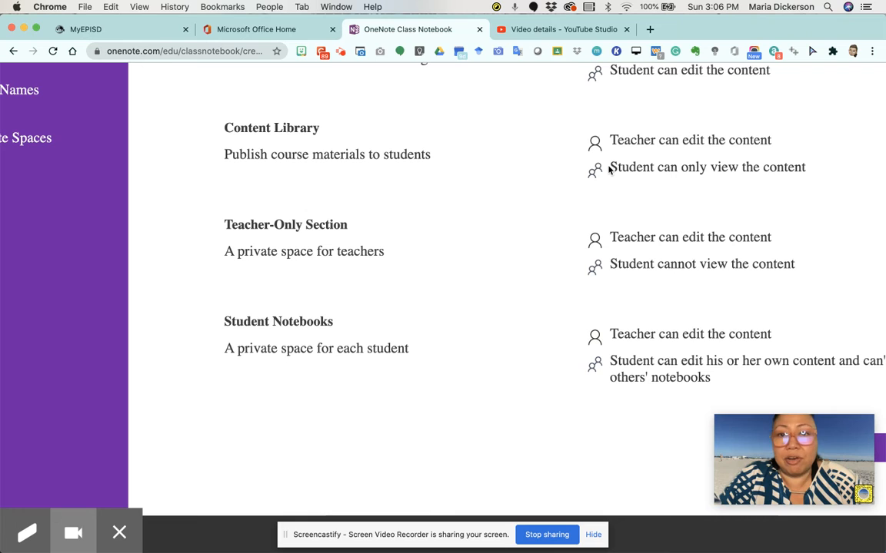
{"action": "left_click_drag", "start_coordinate": [611, 169], "coordinate": [807, 171]}
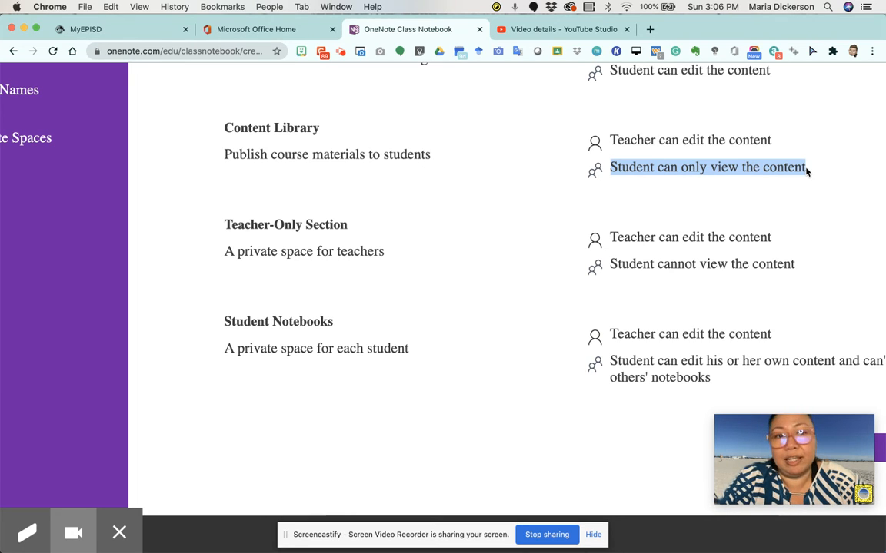
{"action": "left_click", "coordinate": [260, 244]}
{"action": "left_click", "coordinate": [223, 223]}
{"action": "left_click_drag", "start_coordinate": [223, 223], "coordinate": [356, 231]}
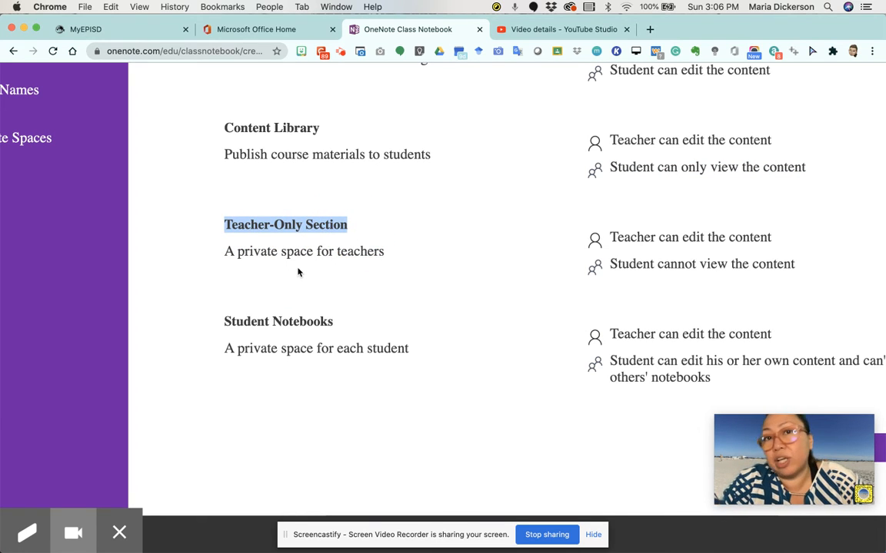
{"action": "left_click_drag", "start_coordinate": [610, 235], "coordinate": [781, 233]}
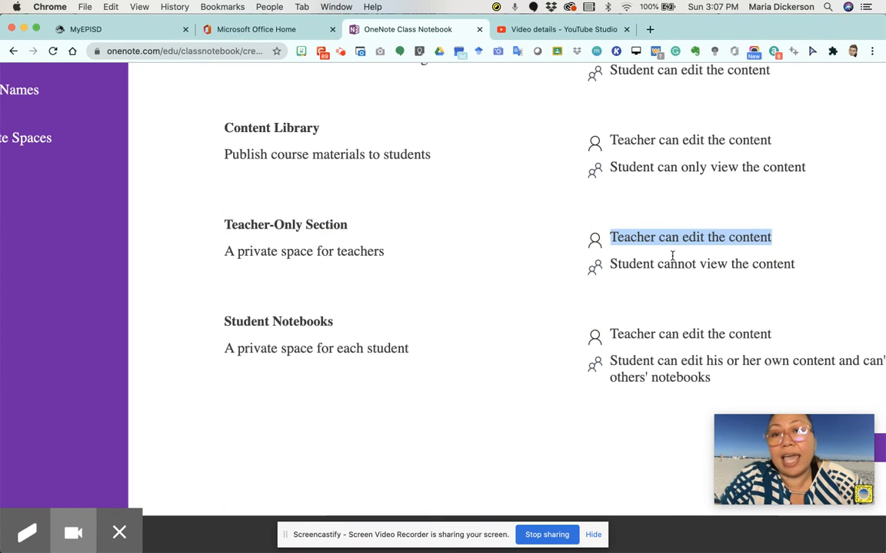
{"action": "left_click_drag", "start_coordinate": [609, 264], "coordinate": [817, 282]}
{"action": "left_click", "coordinate": [521, 275]}
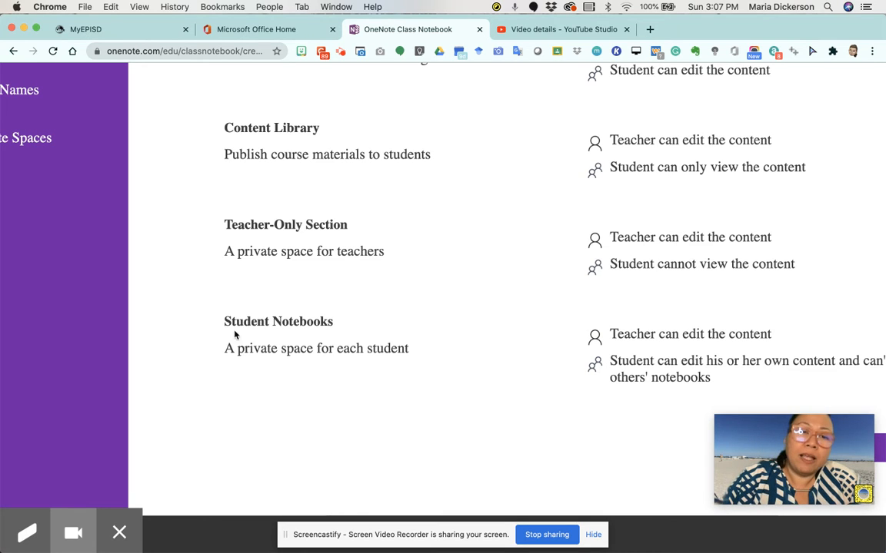
{"action": "left_click_drag", "start_coordinate": [224, 321], "coordinate": [340, 330]}
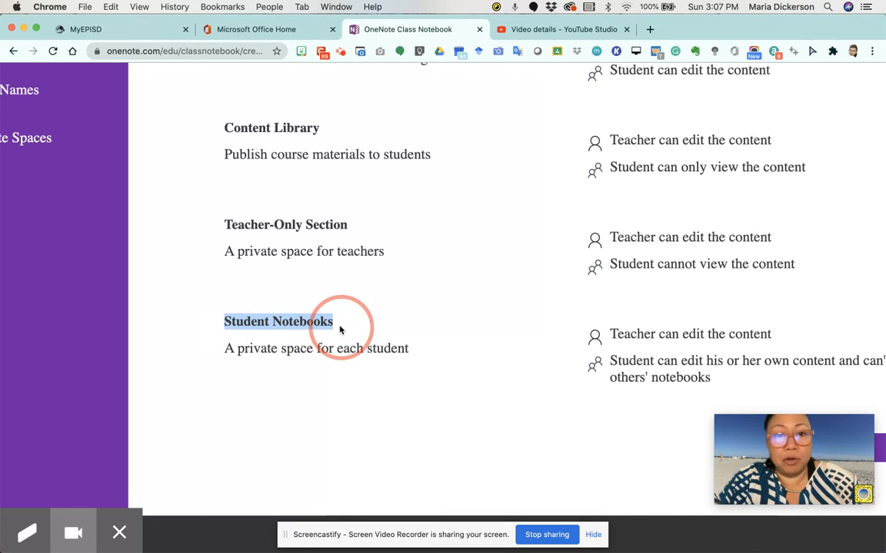
{"action": "left_click", "coordinate": [225, 350]}
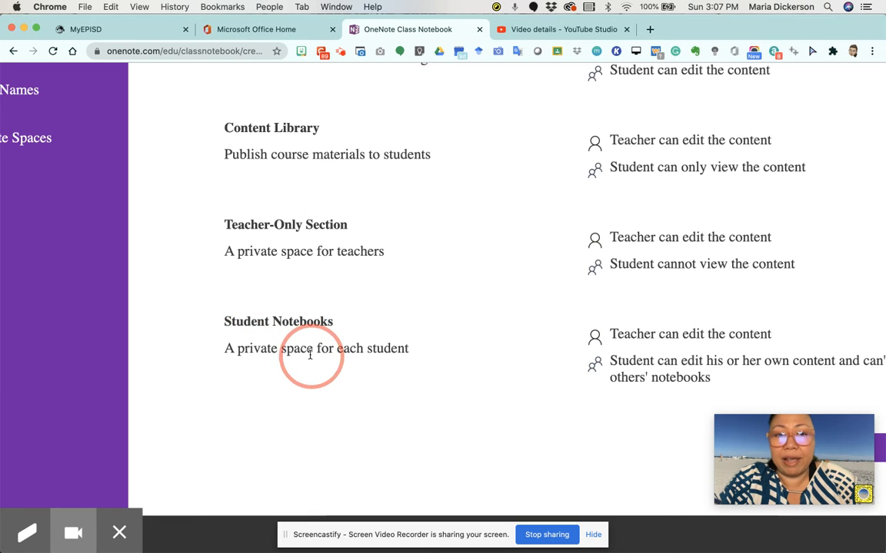
{"action": "left_click_drag", "start_coordinate": [228, 348], "coordinate": [412, 352]}
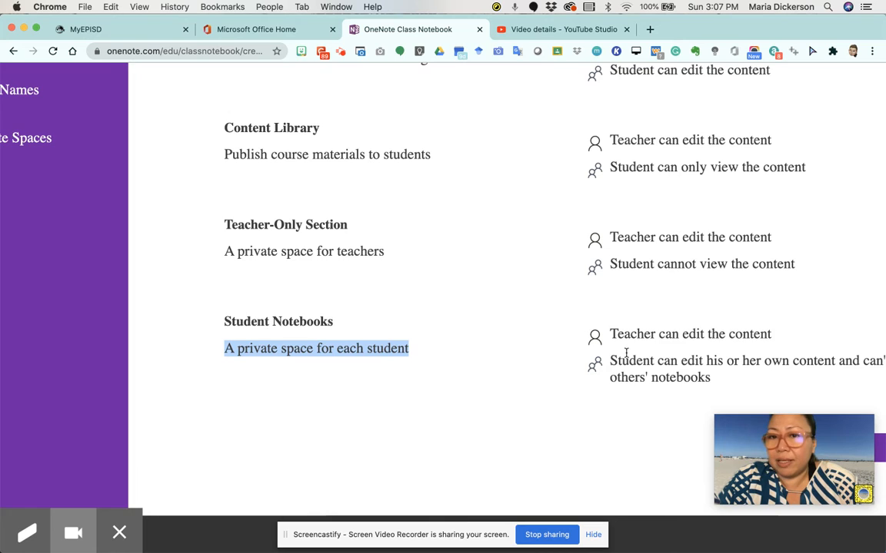
{"action": "scroll", "coordinate": [573, 333], "scroll_direction": "right", "scroll_amount": 3}
{"action": "left_click_drag", "start_coordinate": [558, 335], "coordinate": [724, 338]}
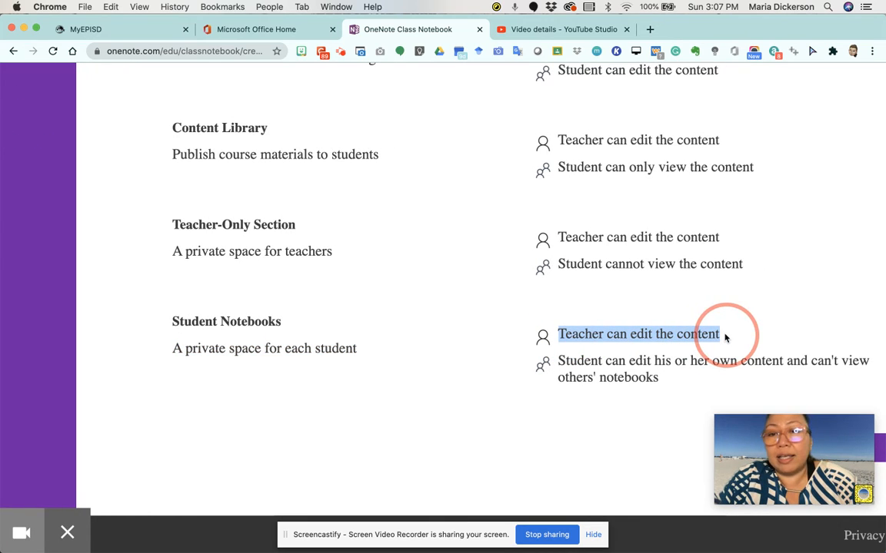
{"action": "left_click", "coordinate": [628, 357]}
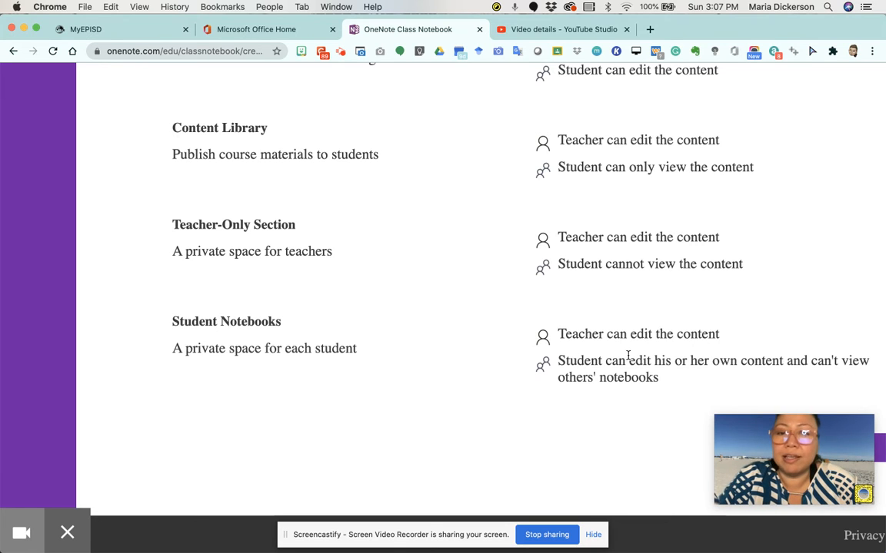
{"action": "left_click_drag", "start_coordinate": [557, 361], "coordinate": [799, 375]}
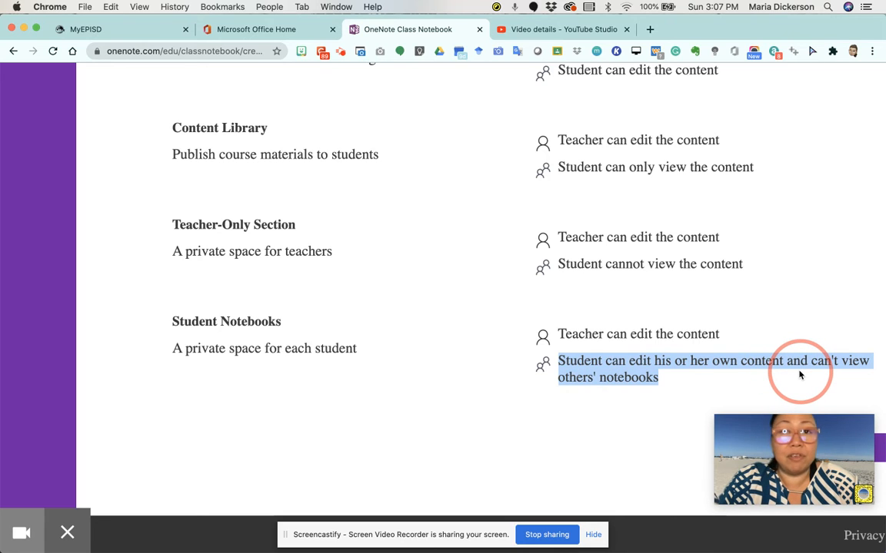
{"action": "left_click_drag", "start_coordinate": [800, 376], "coordinate": [799, 374]}
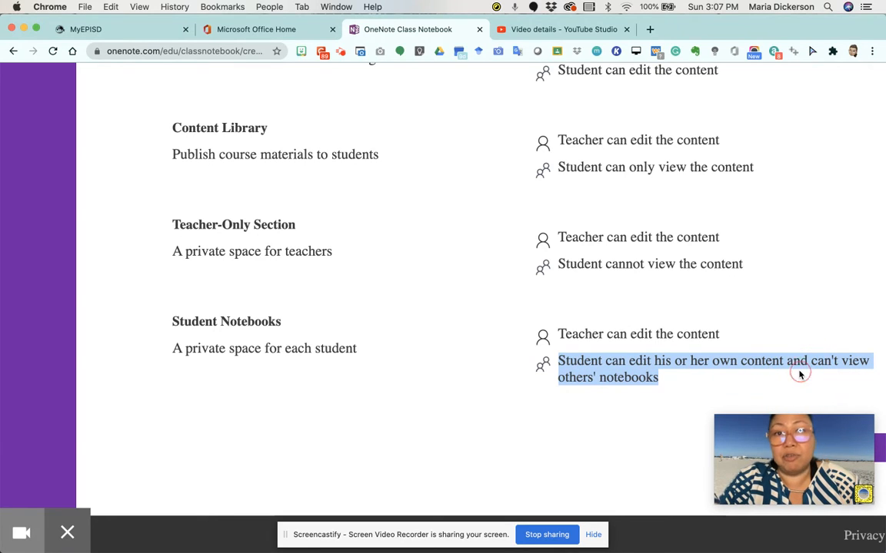
{"action": "left_click", "coordinate": [478, 381]}
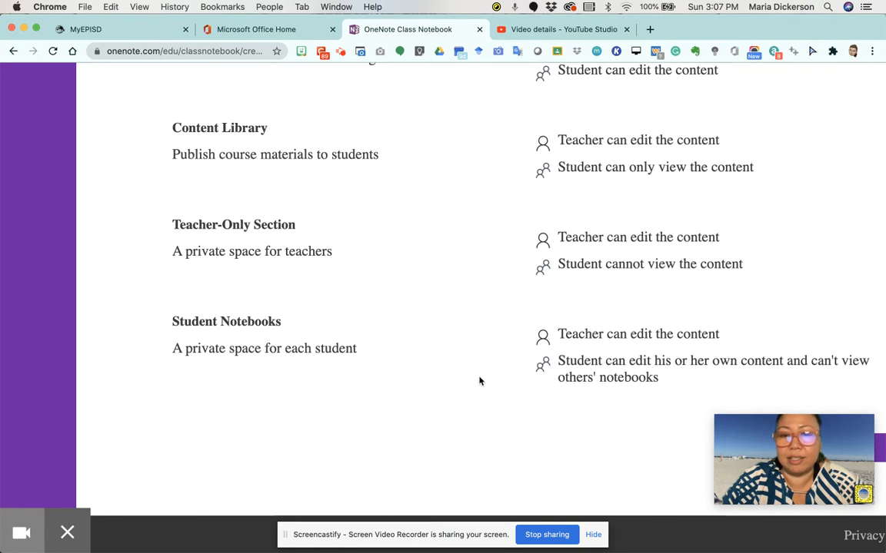
{"action": "scroll", "coordinate": [479, 381], "scroll_direction": "down", "scroll_amount": 5}
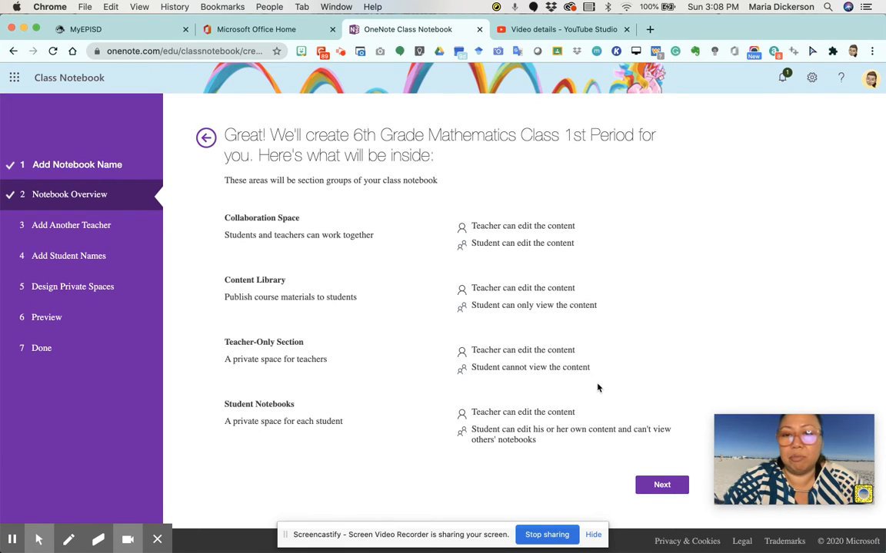
Step: Leave the optional Add Another Teacher field empty and continue to the students step
{"action": "left_click", "coordinate": [662, 491]}
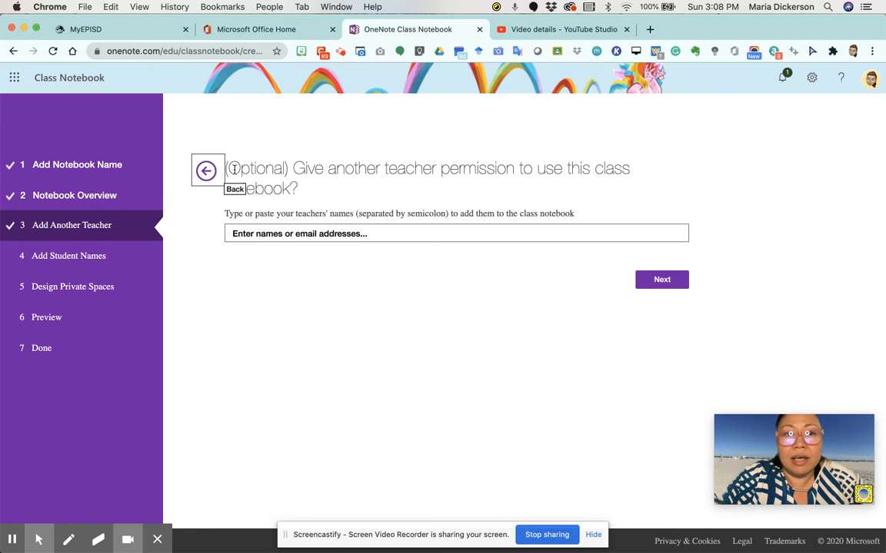
{"action": "left_click_drag", "start_coordinate": [225, 168], "coordinate": [619, 191]}
{"action": "left_click", "coordinate": [295, 169]}
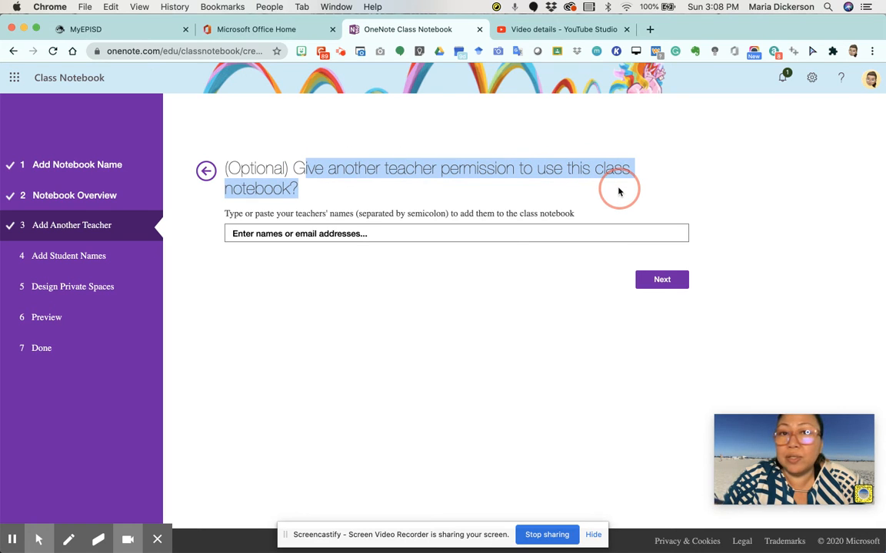
{"action": "left_click", "coordinate": [310, 199]}
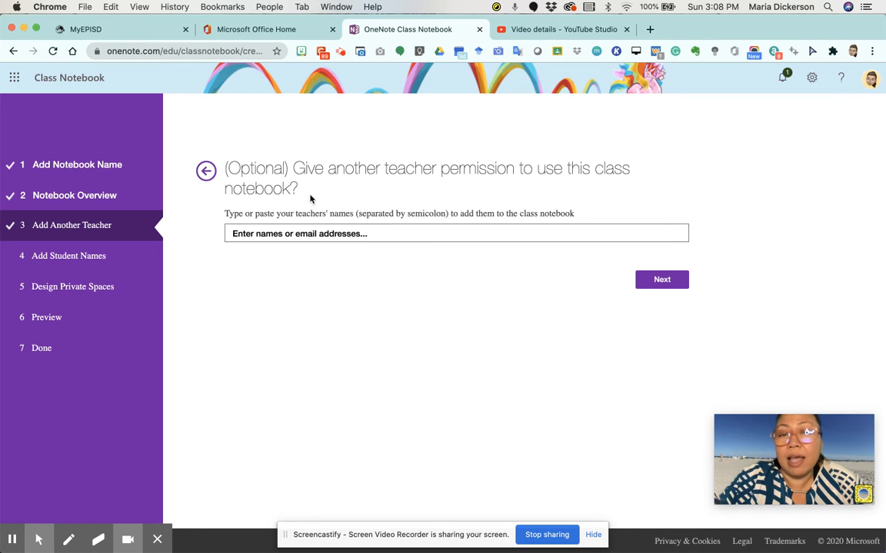
{"action": "left_click", "coordinate": [304, 231]}
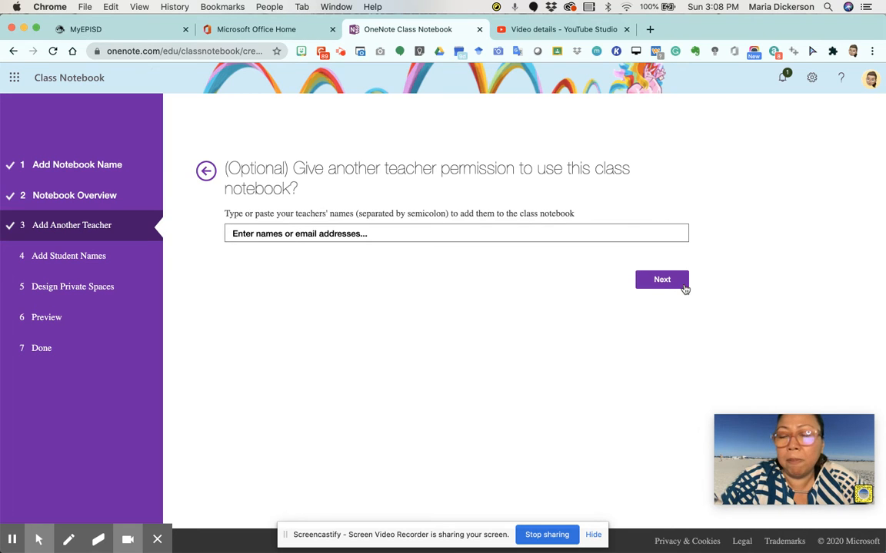
{"action": "left_click", "coordinate": [665, 284]}
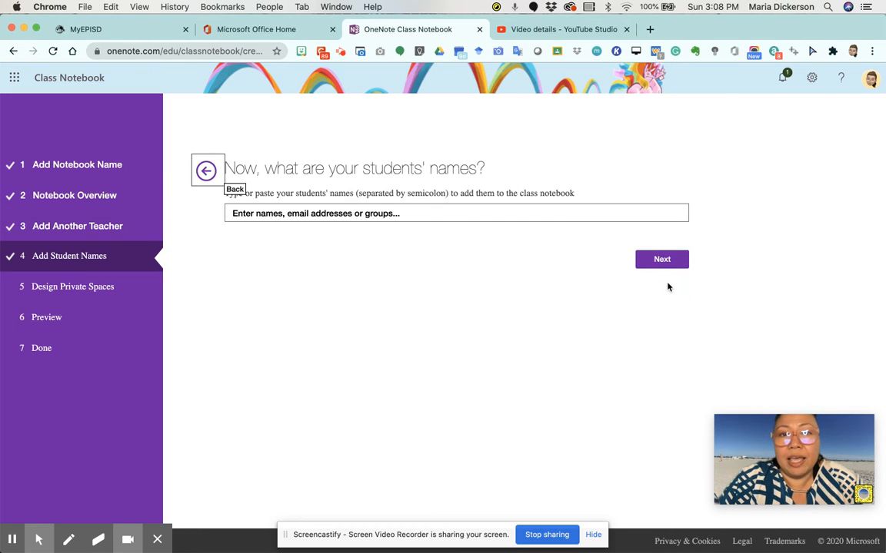
Step: Add the first student by entering their name and picking the matching suggestion
{"action": "left_click", "coordinate": [266, 214]}
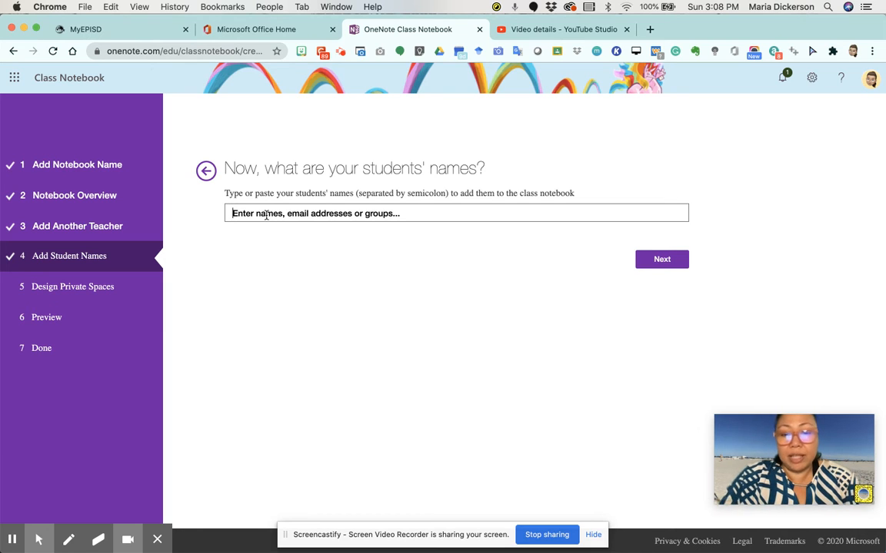
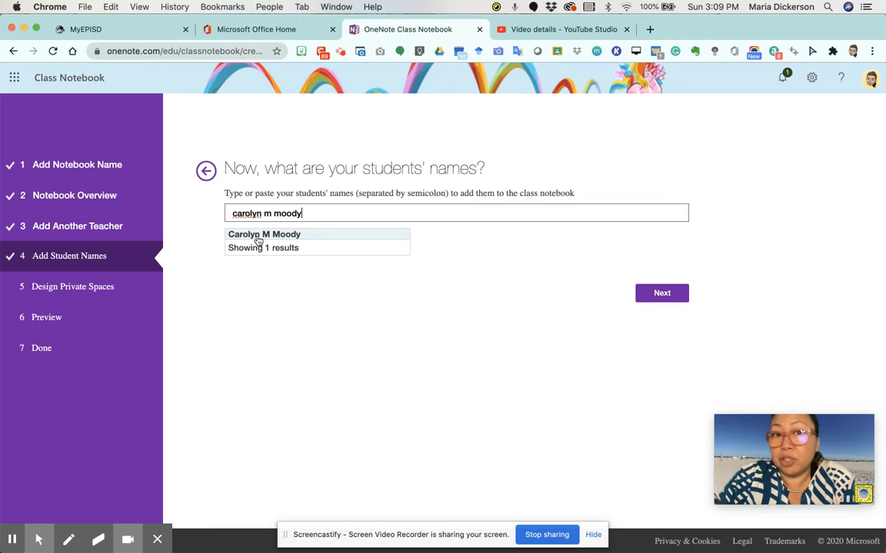
{"action": "left_click", "coordinate": [258, 236]}
Step: Add the second and third students from the name suggestions, then continue
{"action": "left_click", "coordinate": [351, 218]}
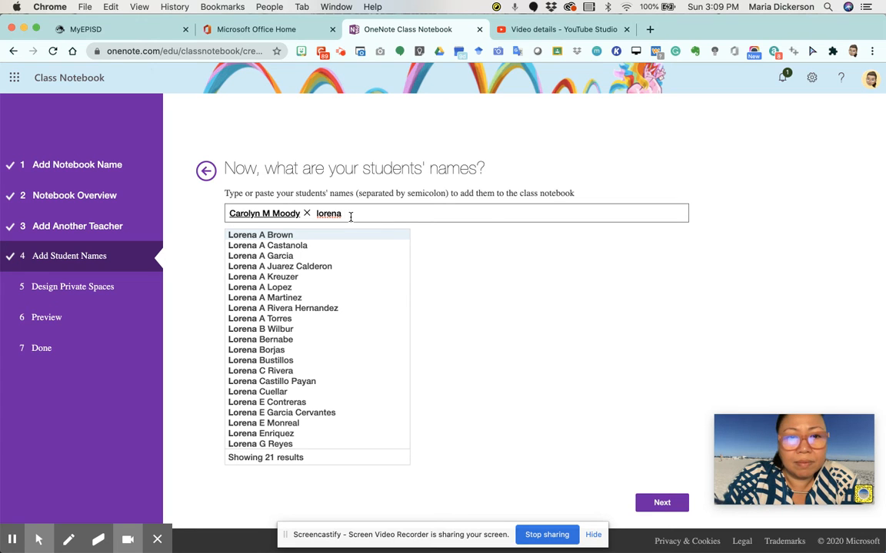
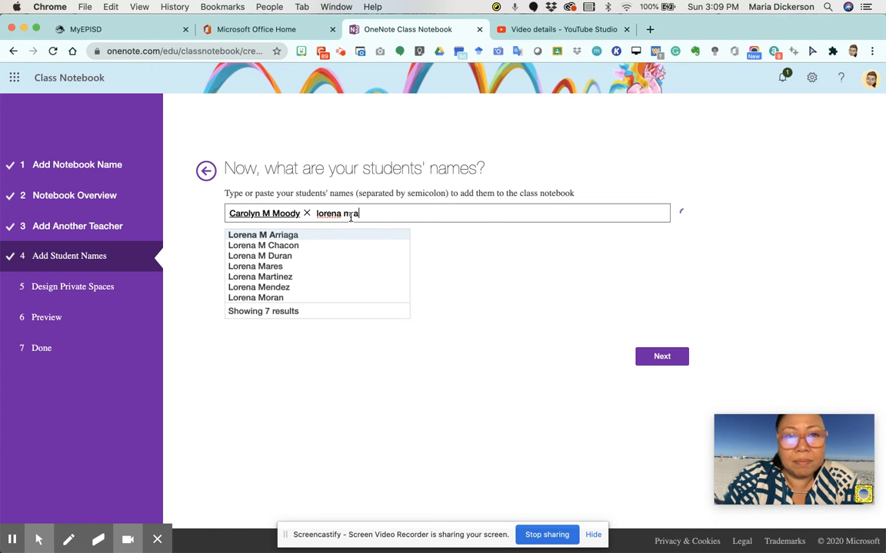
{"action": "left_click", "coordinate": [316, 237]}
{"action": "type", "text": "joaquiina"}
{"action": "key", "text": "BackSpace"}
{"action": "key", "text": "BackSpace"}
{"action": "key", "text": "BackSpace"}
{"action": "type", "text": "na"}
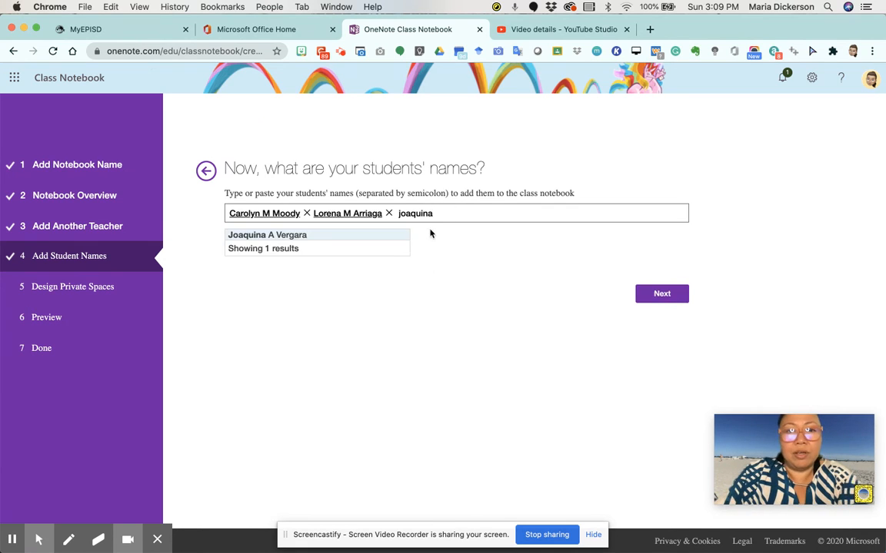
{"action": "left_click", "coordinate": [353, 235]}
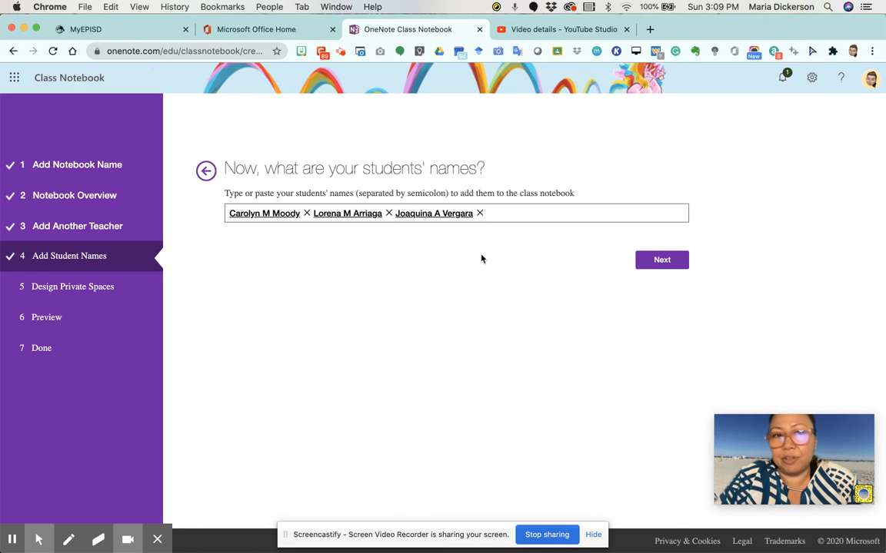
{"action": "left_click", "coordinate": [662, 261]}
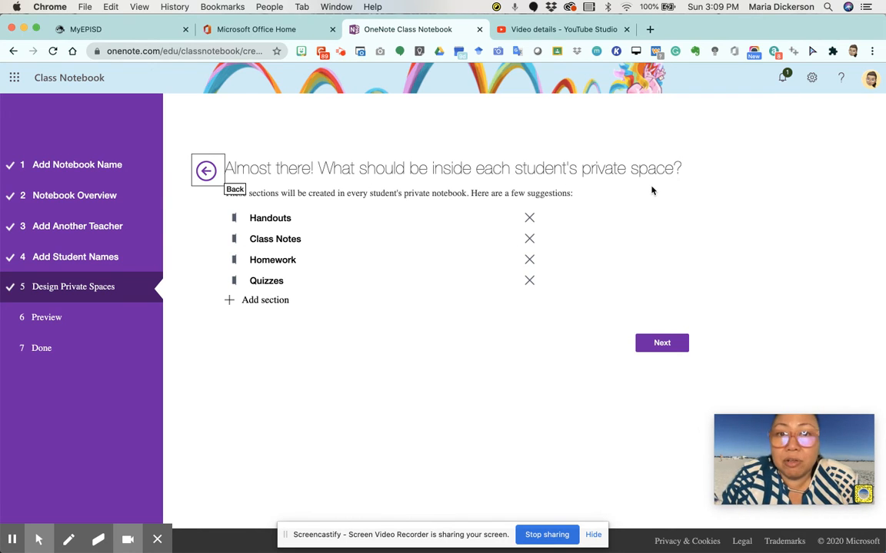
Step: Rename private sections Handouts to Resources, Homework to Assignments and Quizzes to Assessments
{"action": "left_click", "coordinate": [305, 217]}
{"action": "left_click_drag", "start_coordinate": [305, 217], "coordinate": [233, 218]}
{"action": "type", "text": "Resources"}
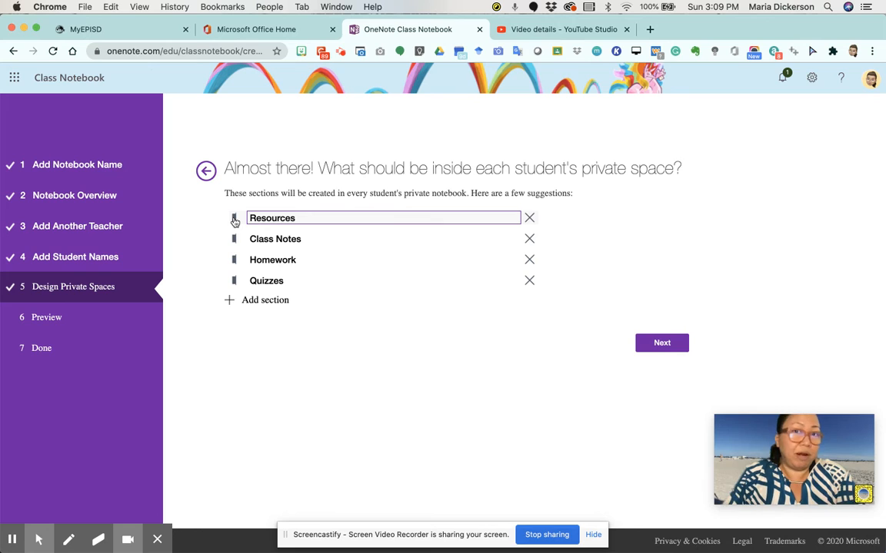
{"action": "left_click", "coordinate": [286, 239]}
{"action": "left_click", "coordinate": [316, 241]}
{"action": "left_click", "coordinate": [307, 263]}
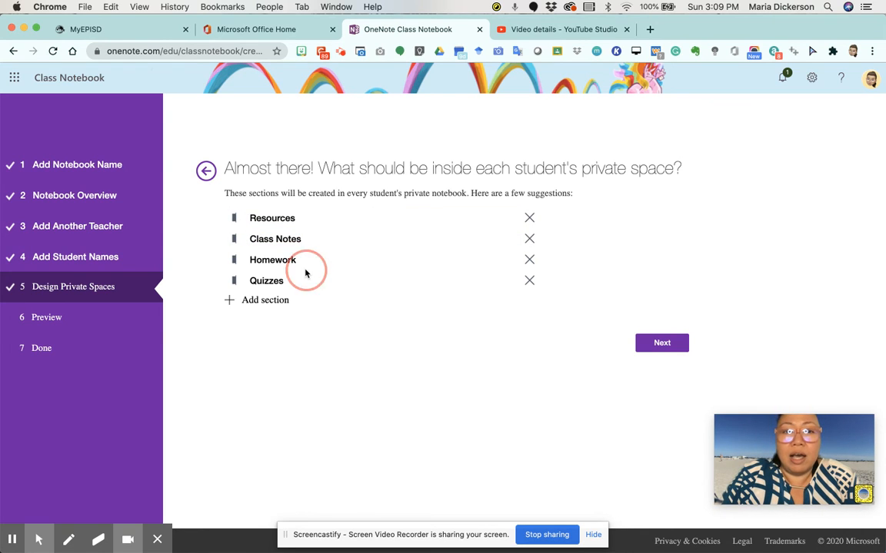
{"action": "double_click", "coordinate": [308, 259]}
{"action": "type", "text": "Assignments"}
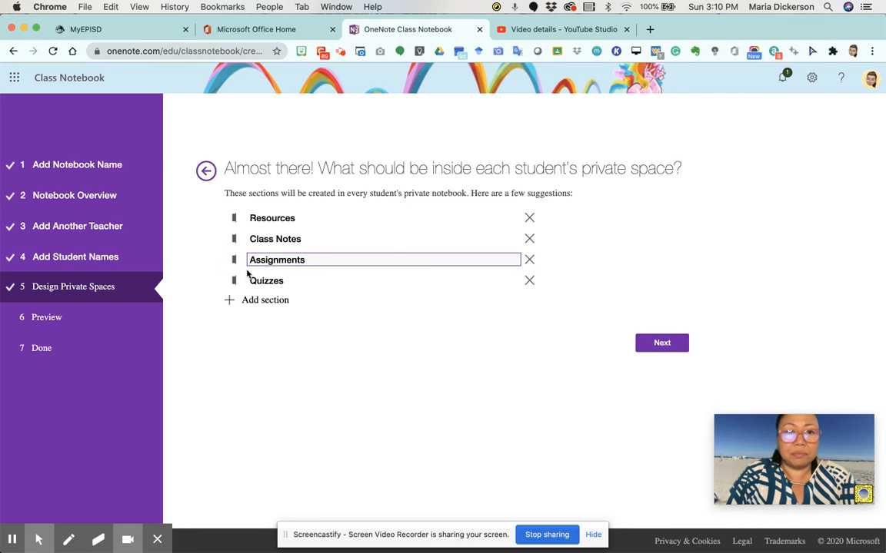
{"action": "left_click", "coordinate": [294, 280]}
{"action": "left_click_drag", "start_coordinate": [296, 281], "coordinate": [250, 281]}
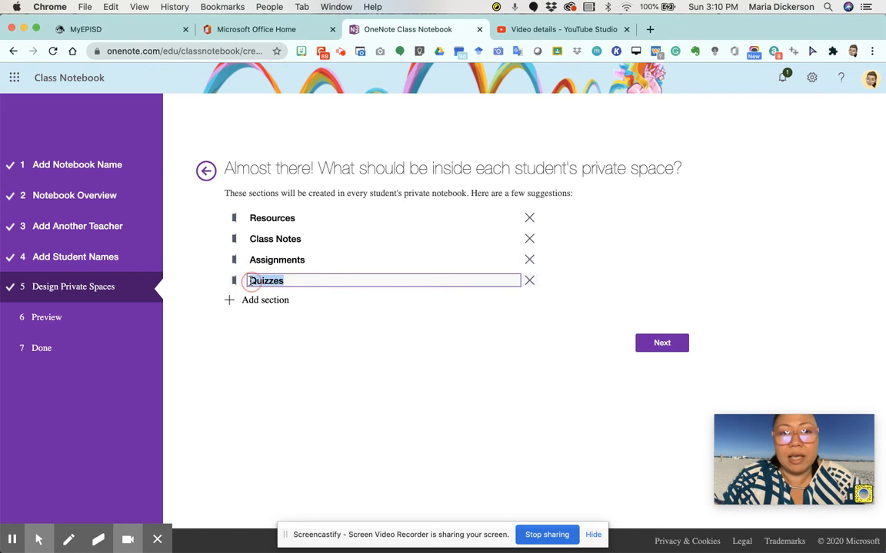
{"action": "type", "text": "Assessments"}
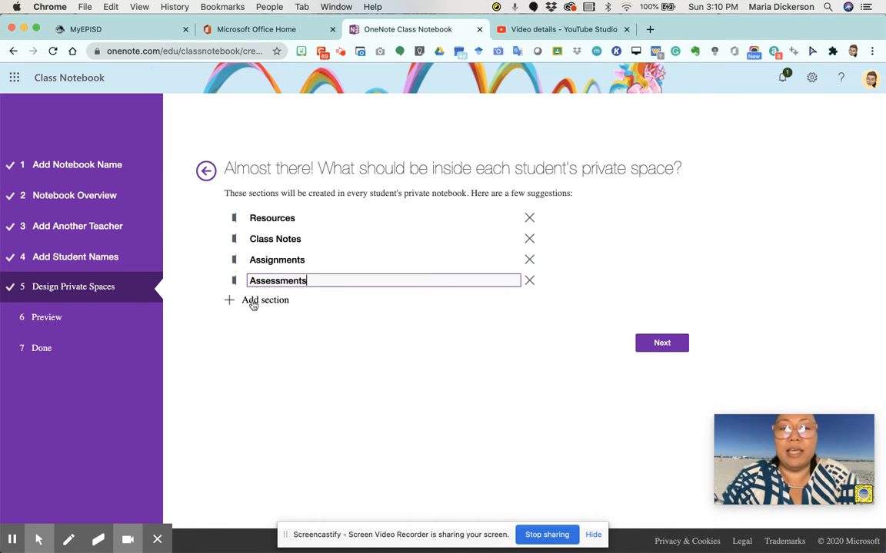
Step: Add a fifth private section after Assessments and name it 'Journal Writing'
{"action": "left_click", "coordinate": [254, 301]}
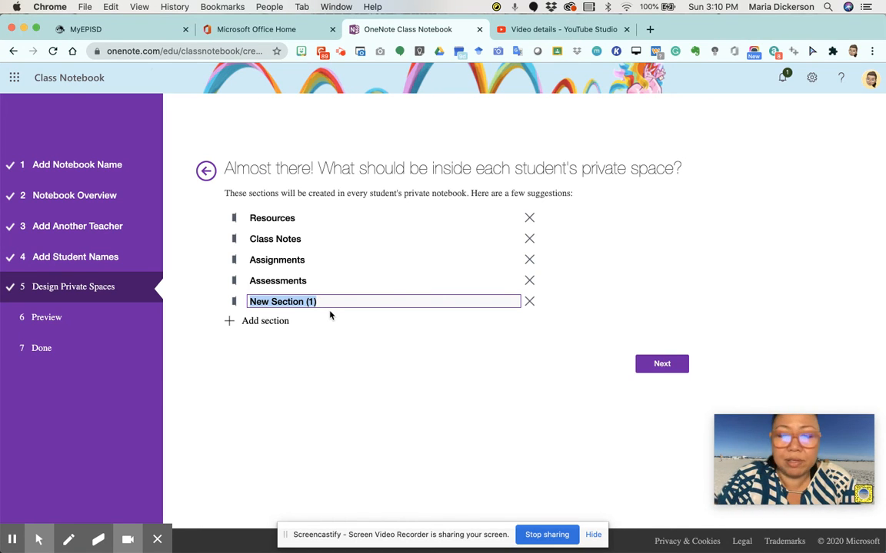
{"action": "type", "text": "Journal"}
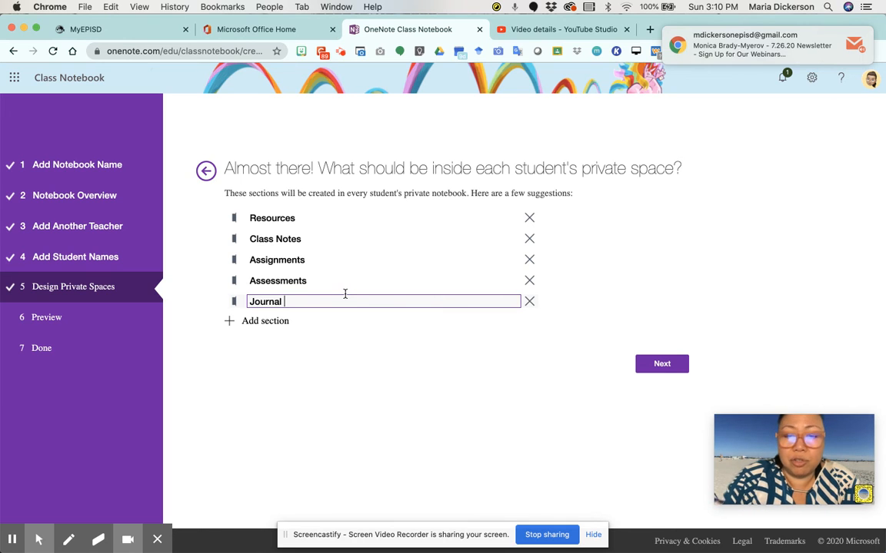
{"action": "type", "text": " writing"}
{"action": "key", "text": "BackSpace"}
{"action": "key", "text": "BackSpace"}
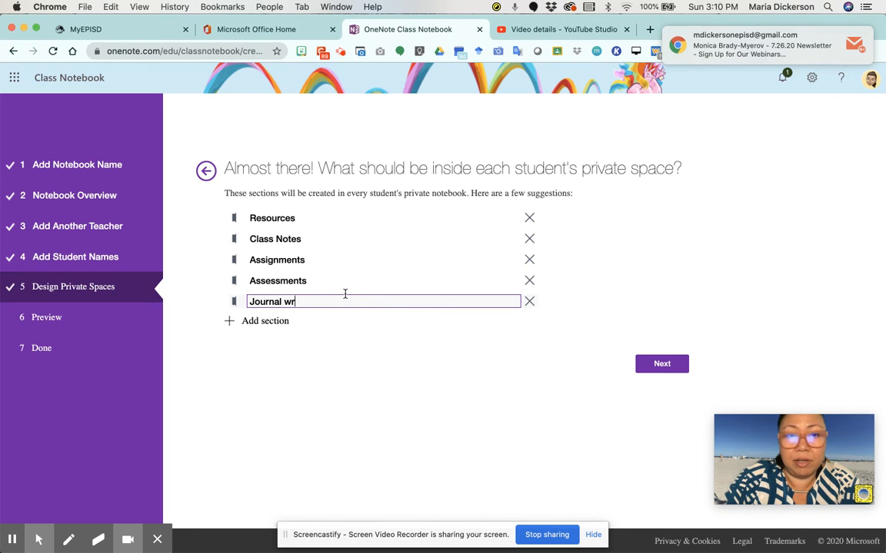
{"action": "key", "text": "BackSpace"}
{"action": "key", "text": "BackSpace"}
{"action": "key", "text": "BackSpace"}
{"action": "type", "text": "Wr"}
{"action": "key", "text": "BackSpace"}
{"action": "key", "text": "BackSpace"}
{"action": "type", "text": "w"}
{"action": "key", "text": "BackSpace"}
{"action": "key", "text": "BackSpace"}
{"action": "type", "text": "W"}
{"action": "key", "text": "BackSpace"}
{"action": "type", "text": "Writing"}
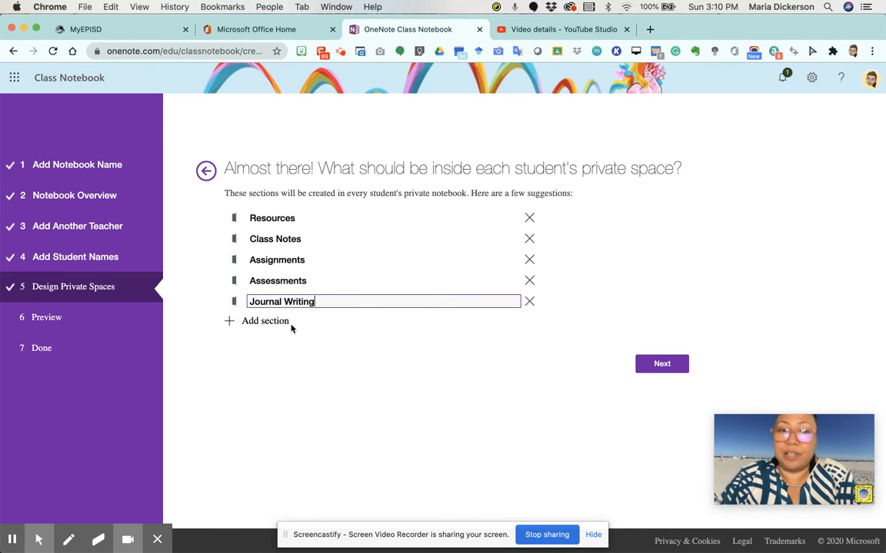
{"action": "left_click", "coordinate": [277, 342]}
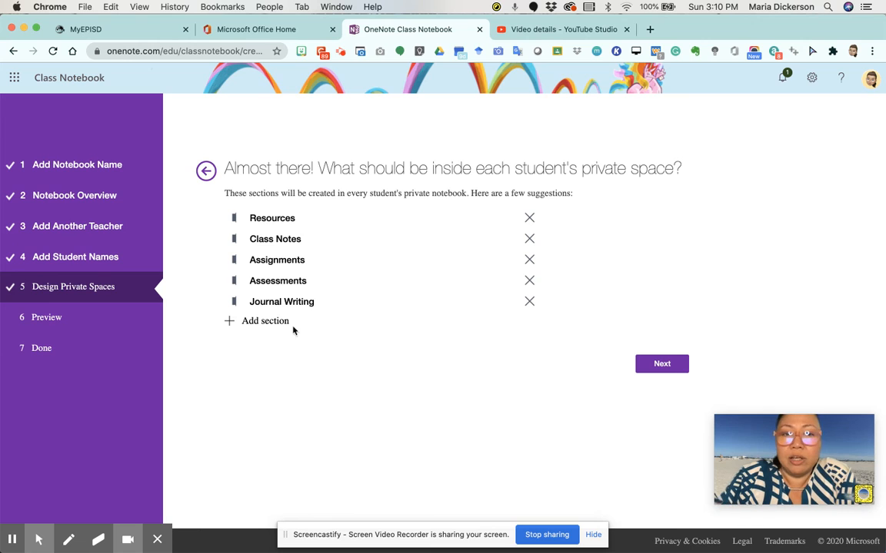
Step: Advance to the Preview step and look over the teacher's notebook layout
{"action": "left_click", "coordinate": [676, 366]}
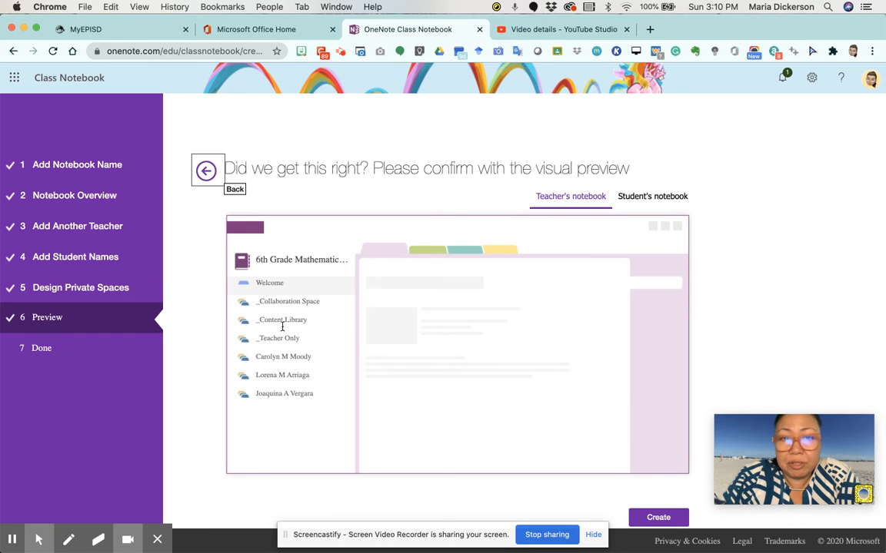
{"action": "scroll", "coordinate": [284, 318], "scroll_direction": "up", "scroll_amount": 5}
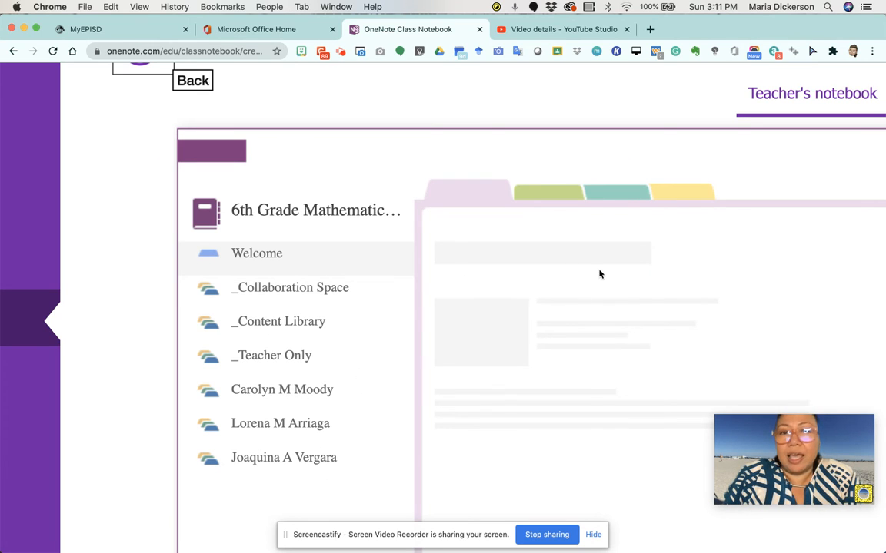
{"action": "scroll", "coordinate": [548, 286], "scroll_direction": "down", "scroll_amount": 5}
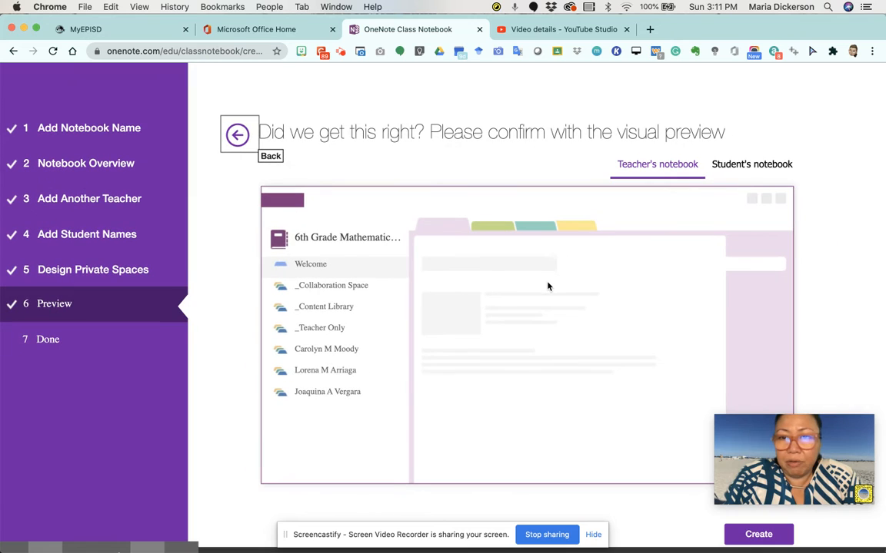
Step: Review the student's notebook preview with its five sections, then create the notebook
{"action": "left_click", "coordinate": [736, 168]}
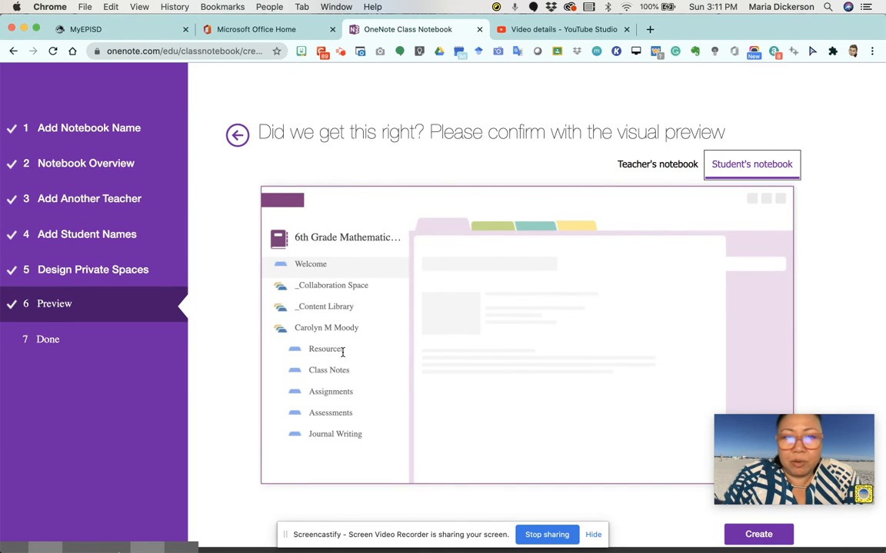
{"action": "scroll", "coordinate": [316, 351], "scroll_direction": "up", "scroll_amount": 5}
{"action": "scroll", "coordinate": [343, 351], "scroll_direction": "up", "scroll_amount": 3}
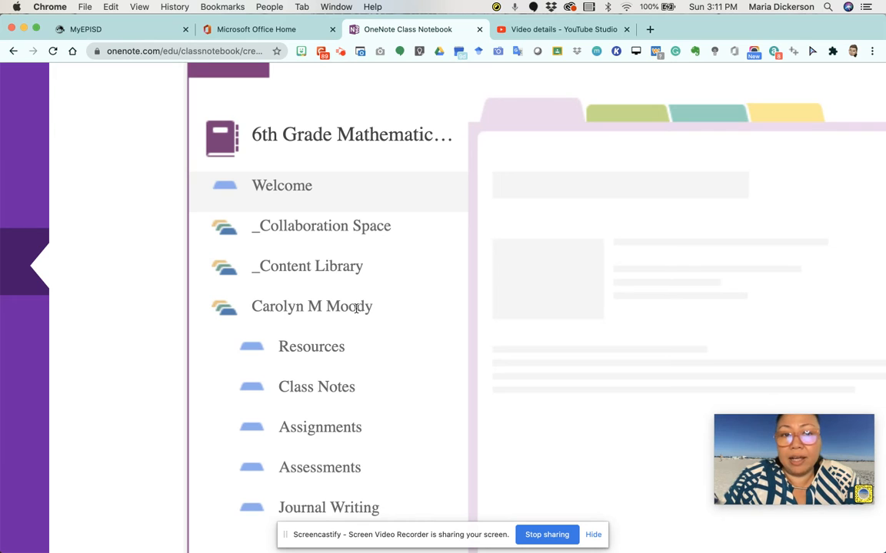
{"action": "scroll", "coordinate": [307, 346], "scroll_direction": "down", "scroll_amount": 1}
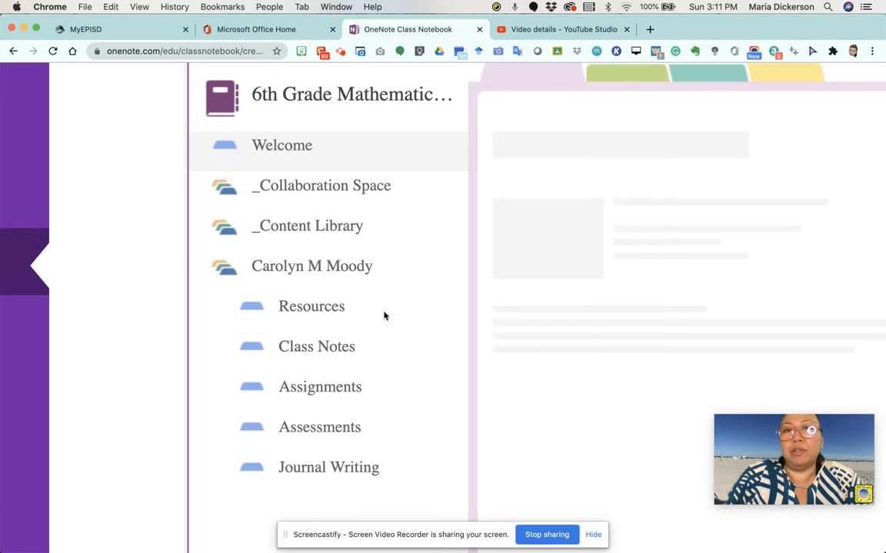
{"action": "scroll", "coordinate": [302, 381], "scroll_direction": "down", "scroll_amount": 5}
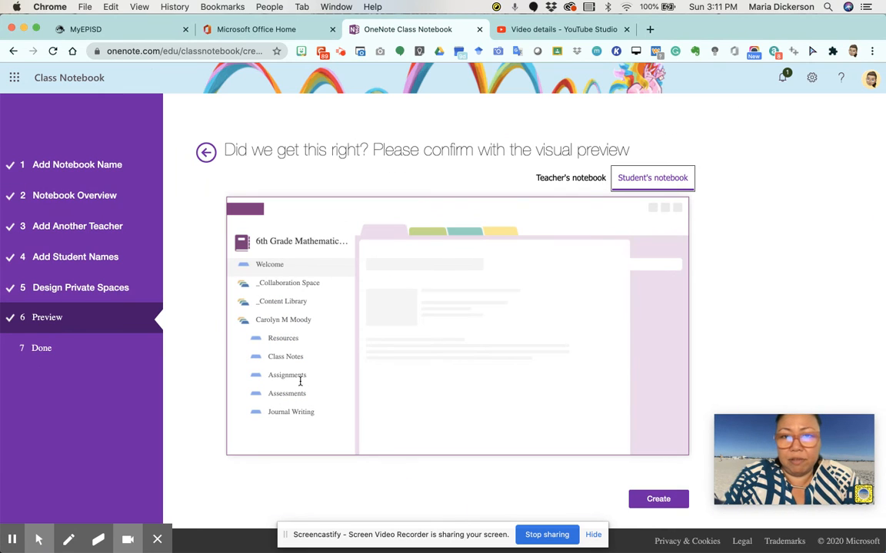
{"action": "scroll", "coordinate": [615, 350], "scroll_direction": "down", "scroll_amount": 1}
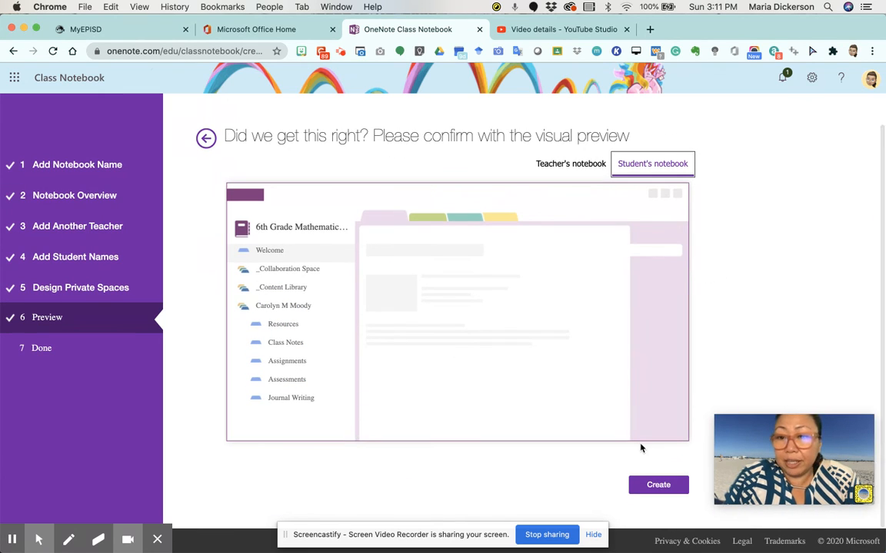
{"action": "left_click", "coordinate": [650, 488]}
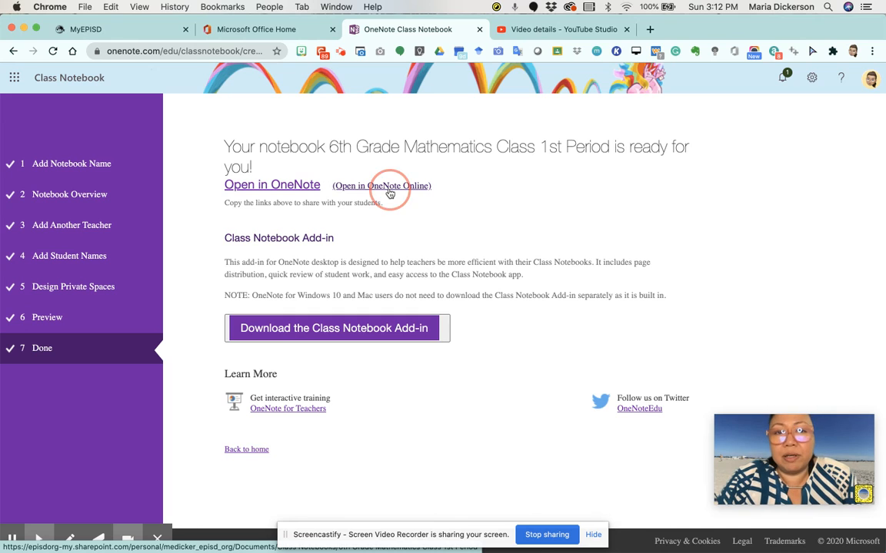
Step: Open the new notebook in OneNote Online and dismiss the e-mail notification
{"action": "left_click", "coordinate": [390, 194]}
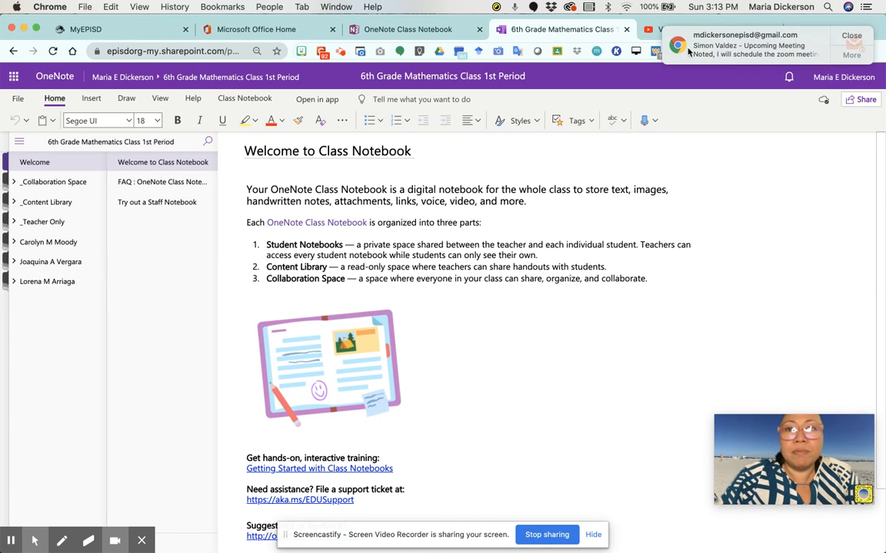
{"action": "left_click", "coordinate": [855, 31]}
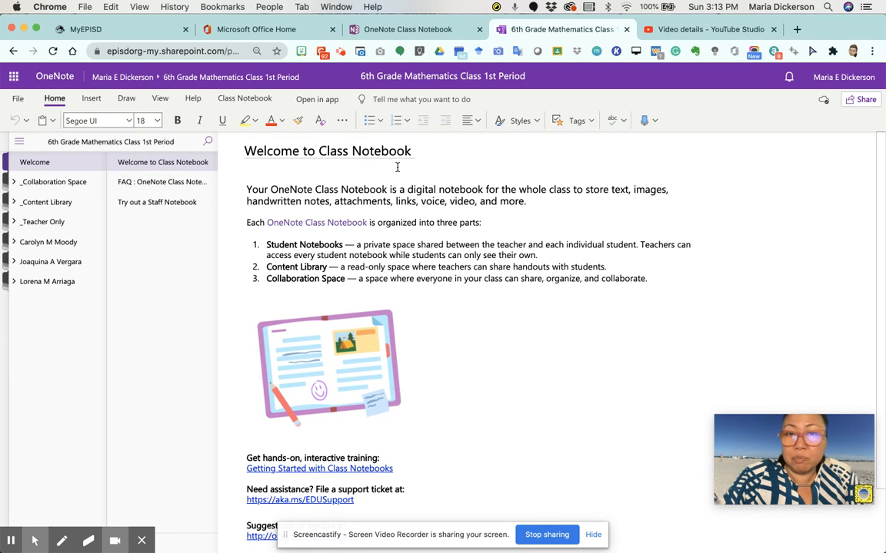
Step: Select the FAQ : OneNote Class Notebooks page to show its help-center and support links
{"action": "left_click", "coordinate": [184, 181]}
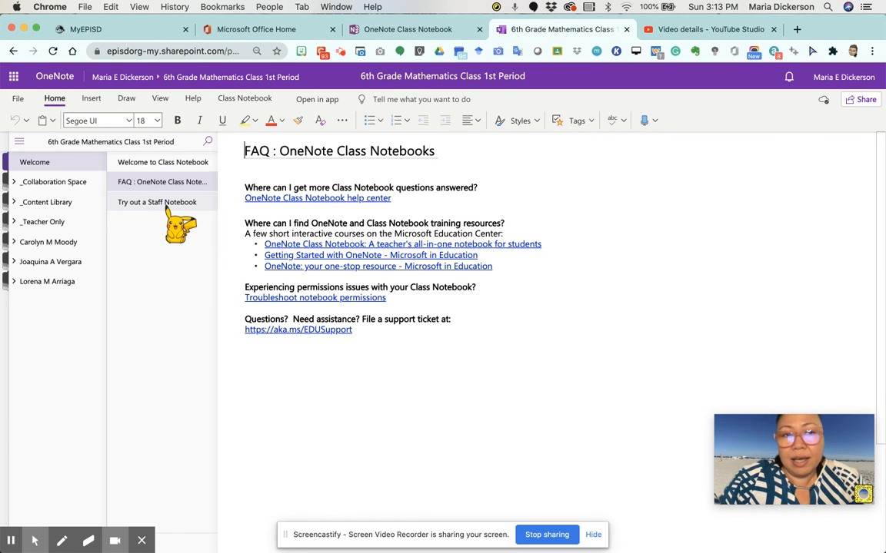
Step: Show the Try out a Staff Notebook page and read through Collaboration Space, Content Library and Private Notebooks
{"action": "left_click", "coordinate": [167, 206]}
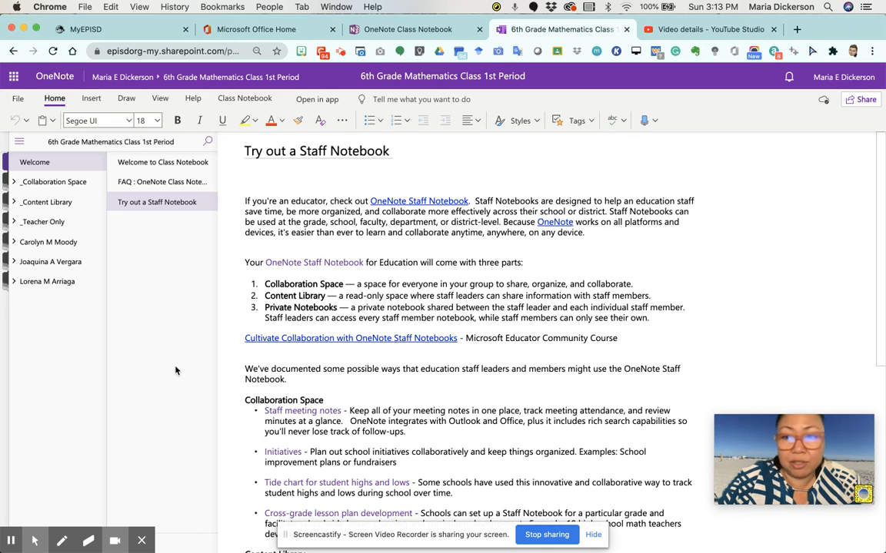
{"action": "scroll", "coordinate": [330, 307], "scroll_direction": "down", "scroll_amount": 6}
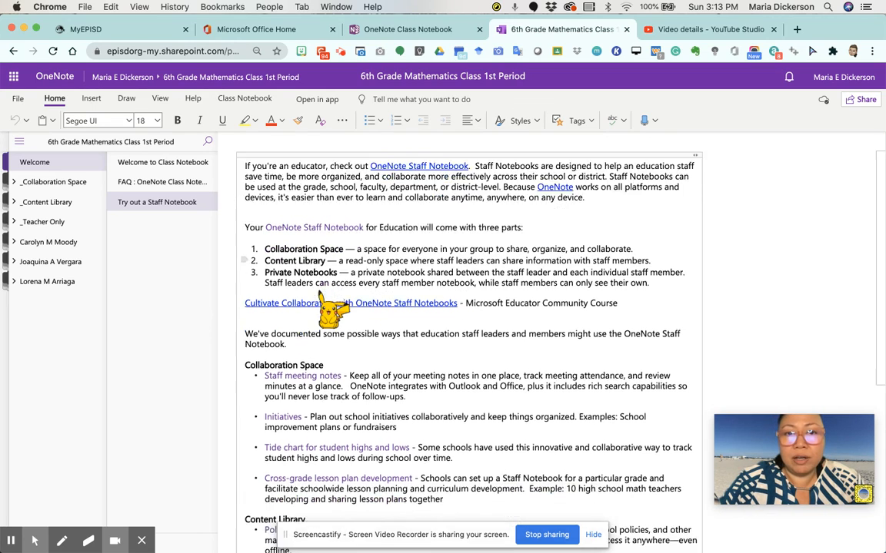
{"action": "scroll", "coordinate": [330, 307], "scroll_direction": "down", "scroll_amount": 2}
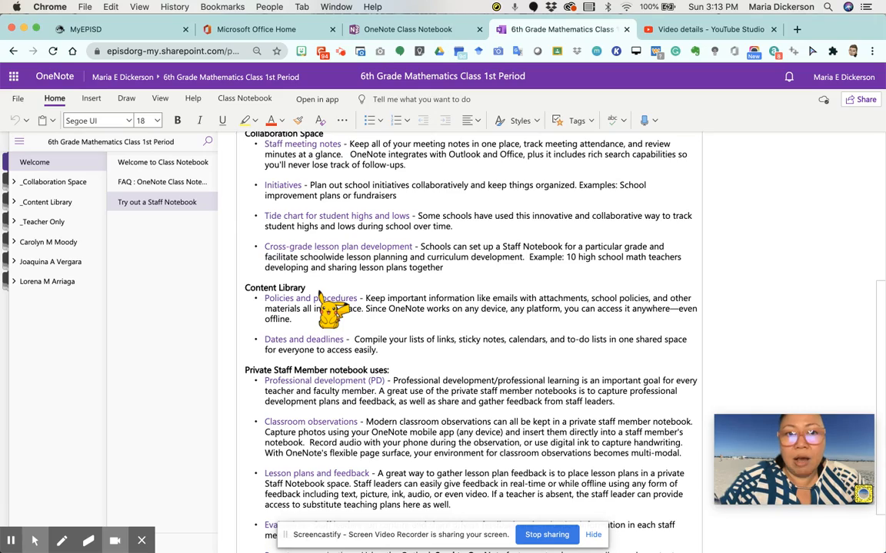
{"action": "scroll", "coordinate": [329, 307], "scroll_direction": "down", "scroll_amount": 2}
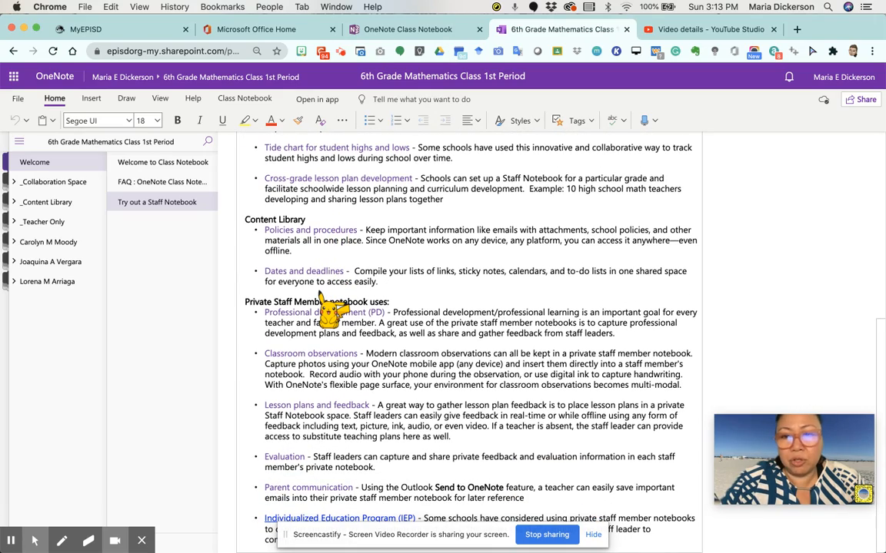
{"action": "scroll", "coordinate": [330, 307], "scroll_direction": "up", "scroll_amount": 10}
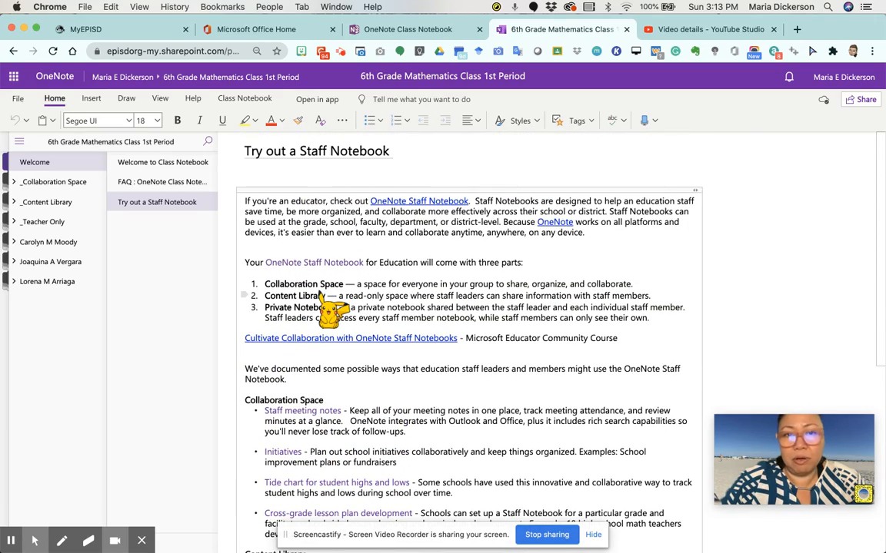